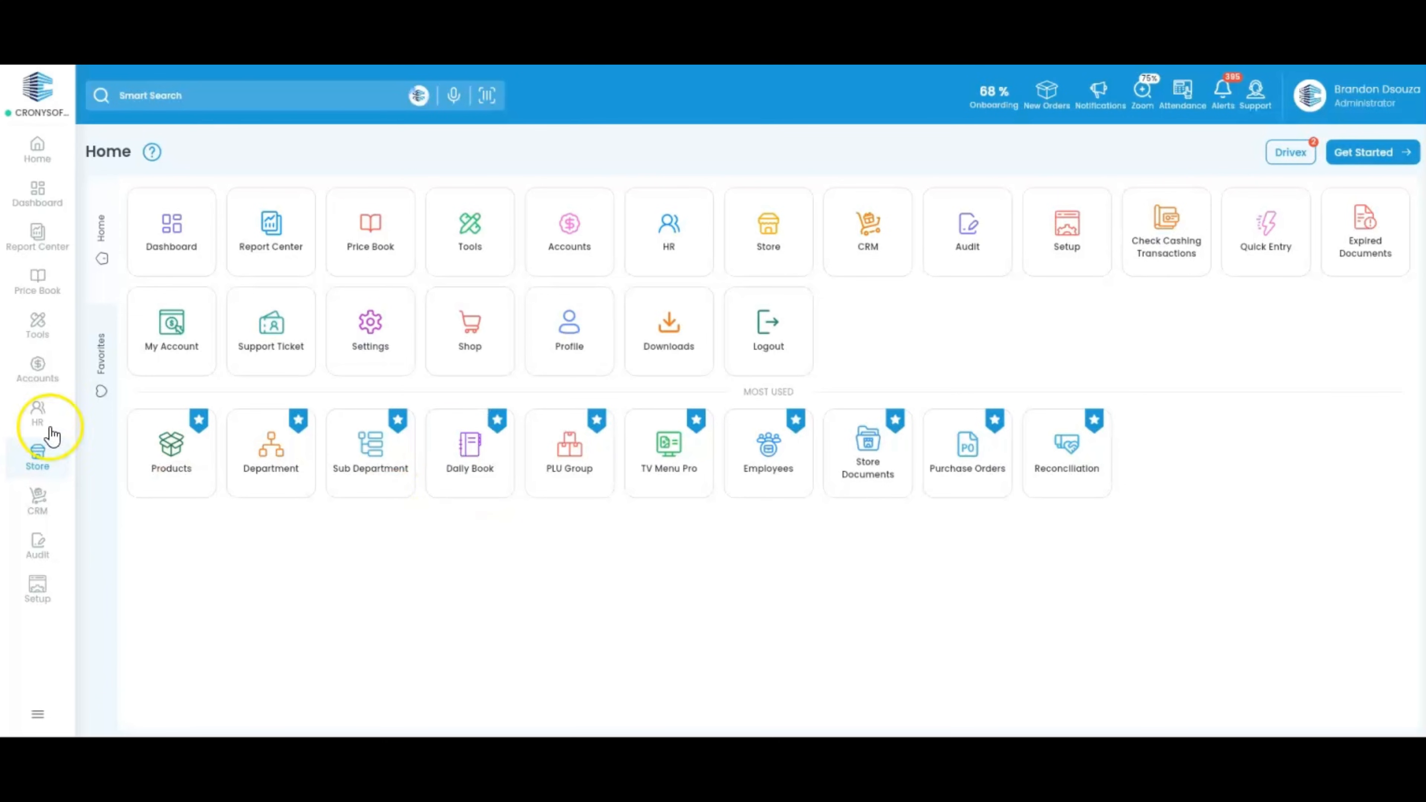
Search for "reconciliation" and open the Reconciliation module.
{"action": "left_click", "coordinate": [28, 361]}
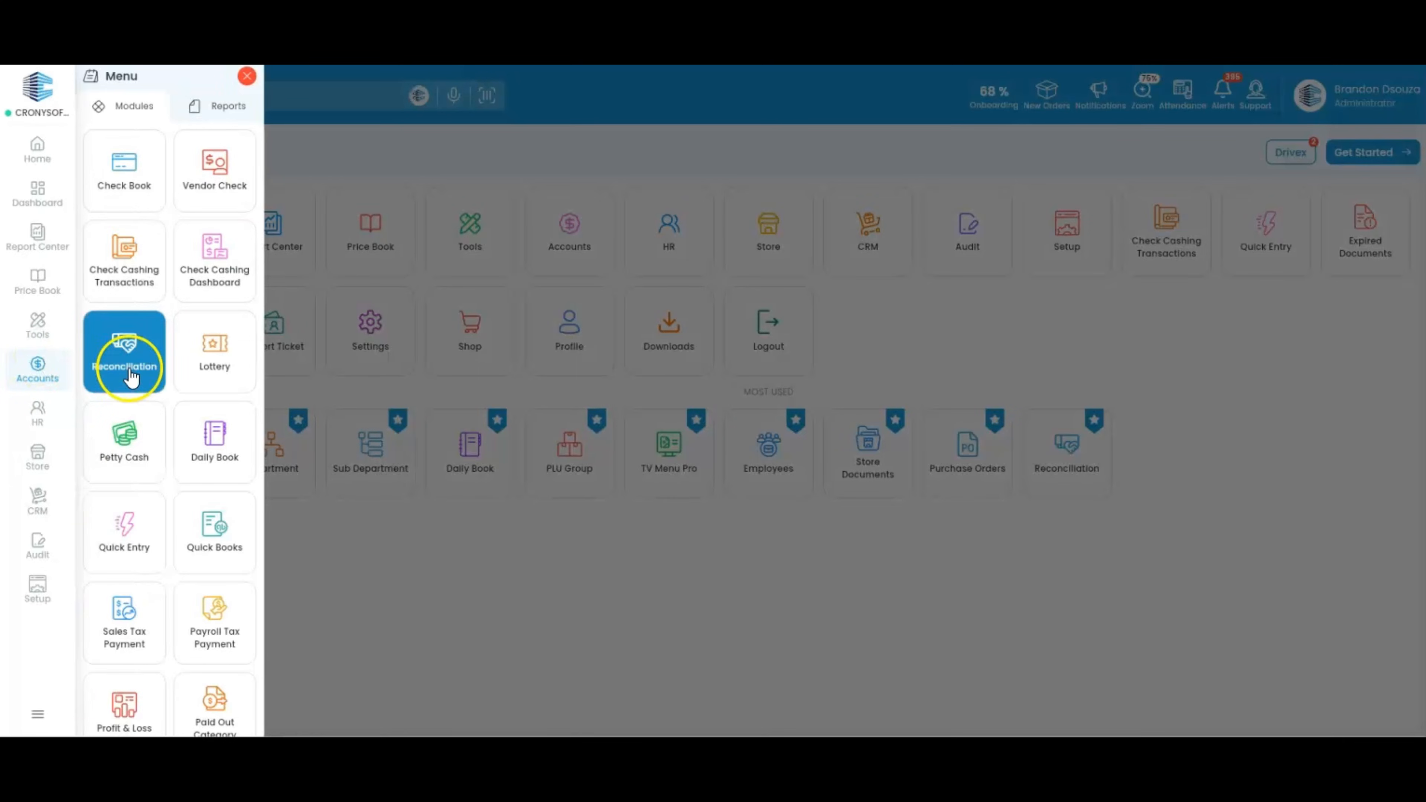
{"action": "left_click", "coordinate": [325, 166]}
{"action": "left_click", "coordinate": [314, 102]}
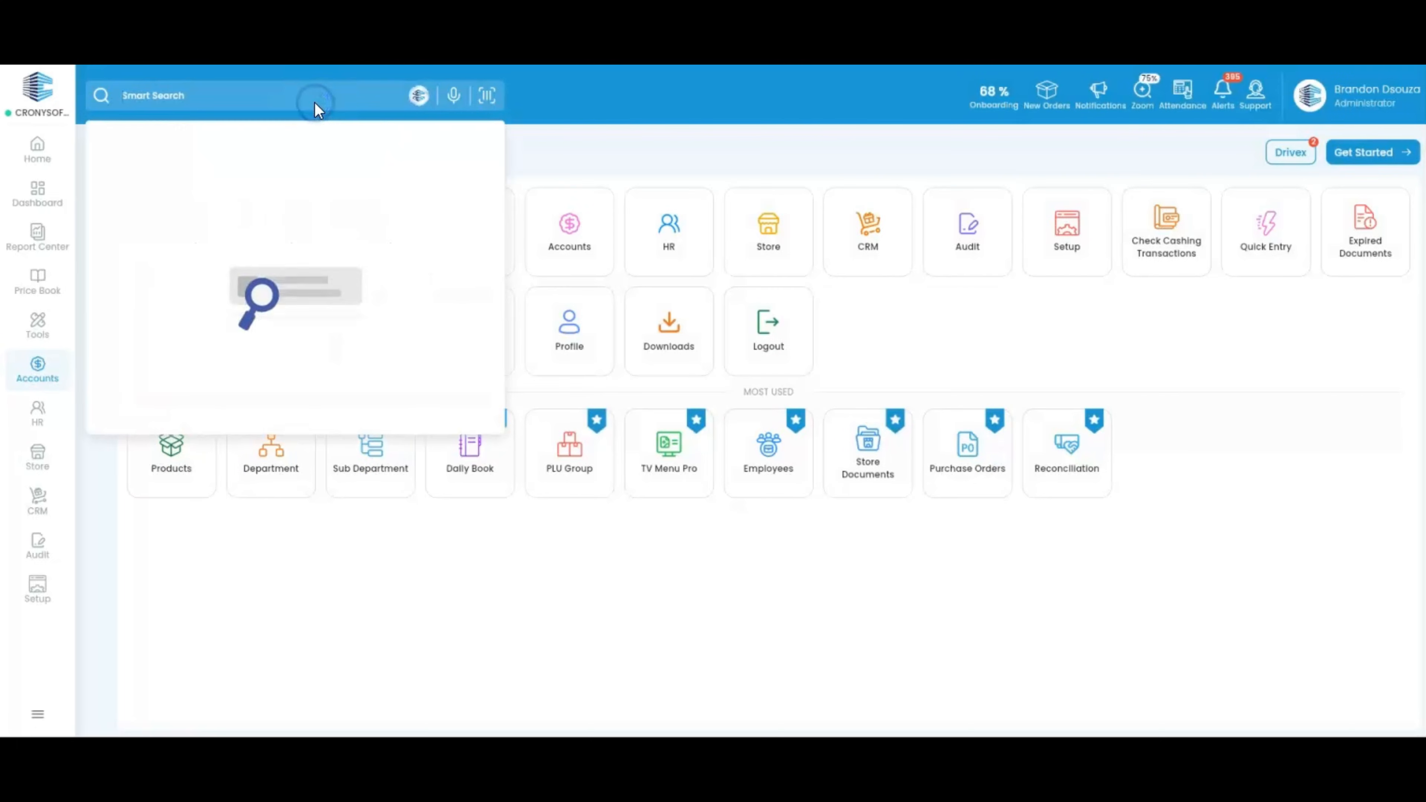
{"action": "type", "text": "reconciliation"}
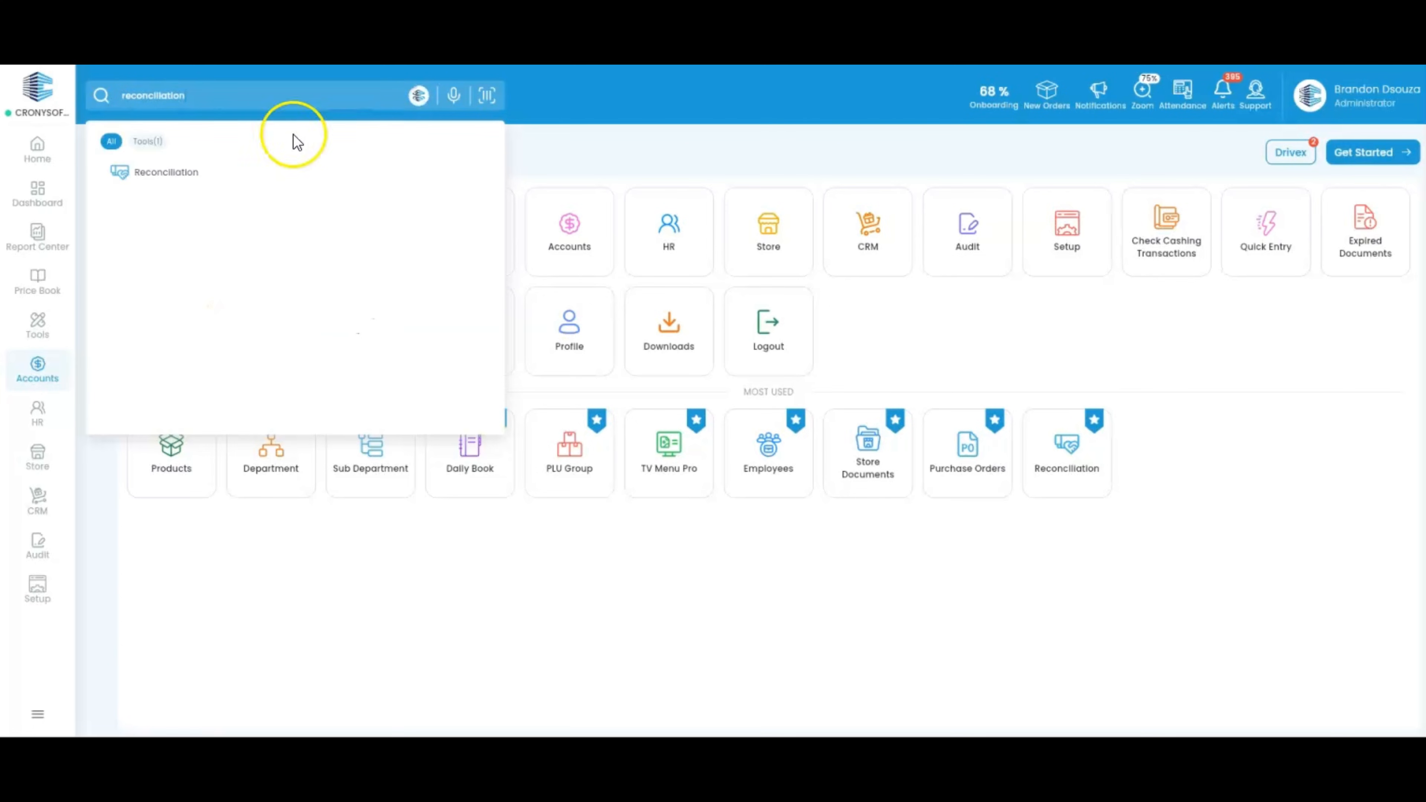
{"action": "left_click", "coordinate": [231, 171]}
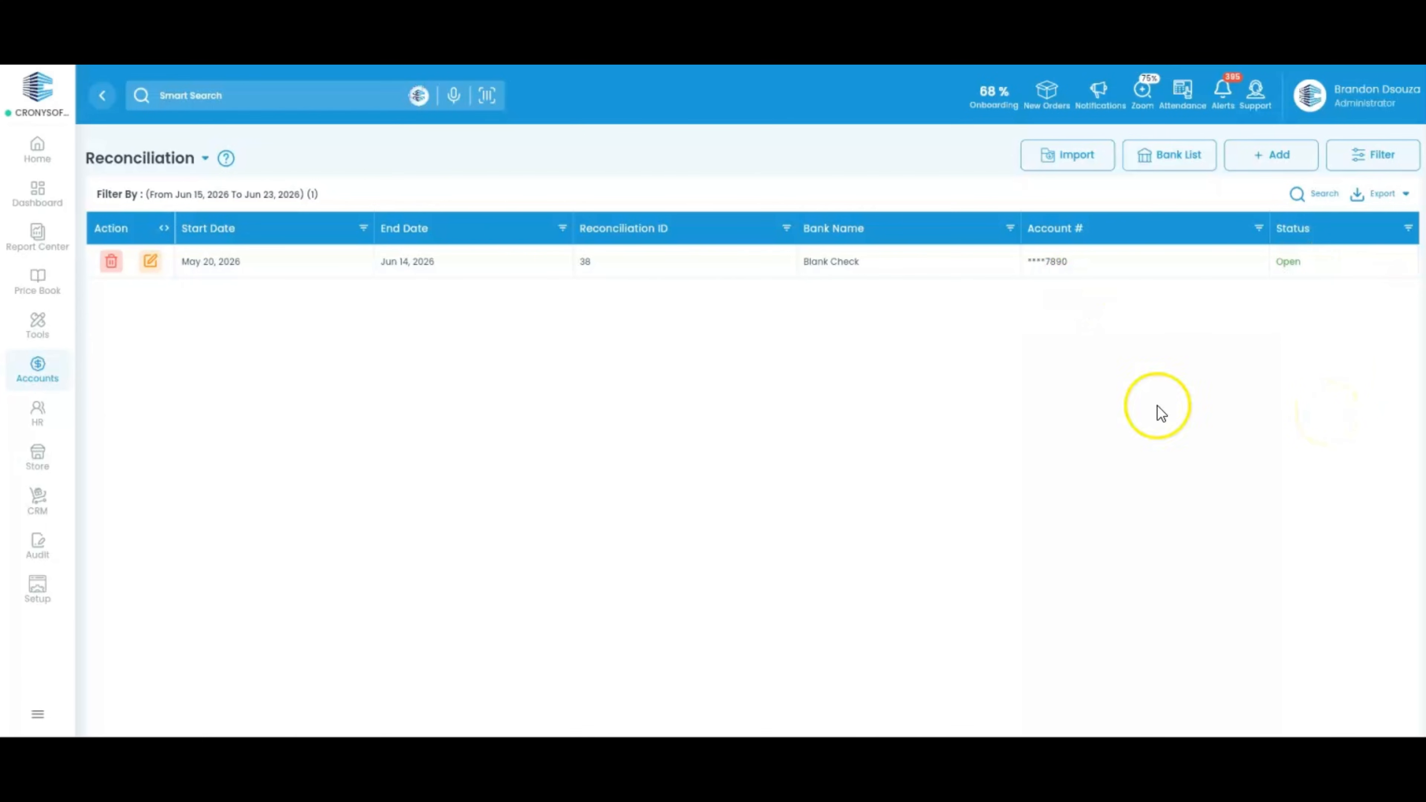
Open the Blank Check reconciliation and mark the Jun 22 Bank Deposit and Jun 16 Blue Bell Creameries entries as reconciled.
{"action": "left_click", "coordinate": [150, 262]}
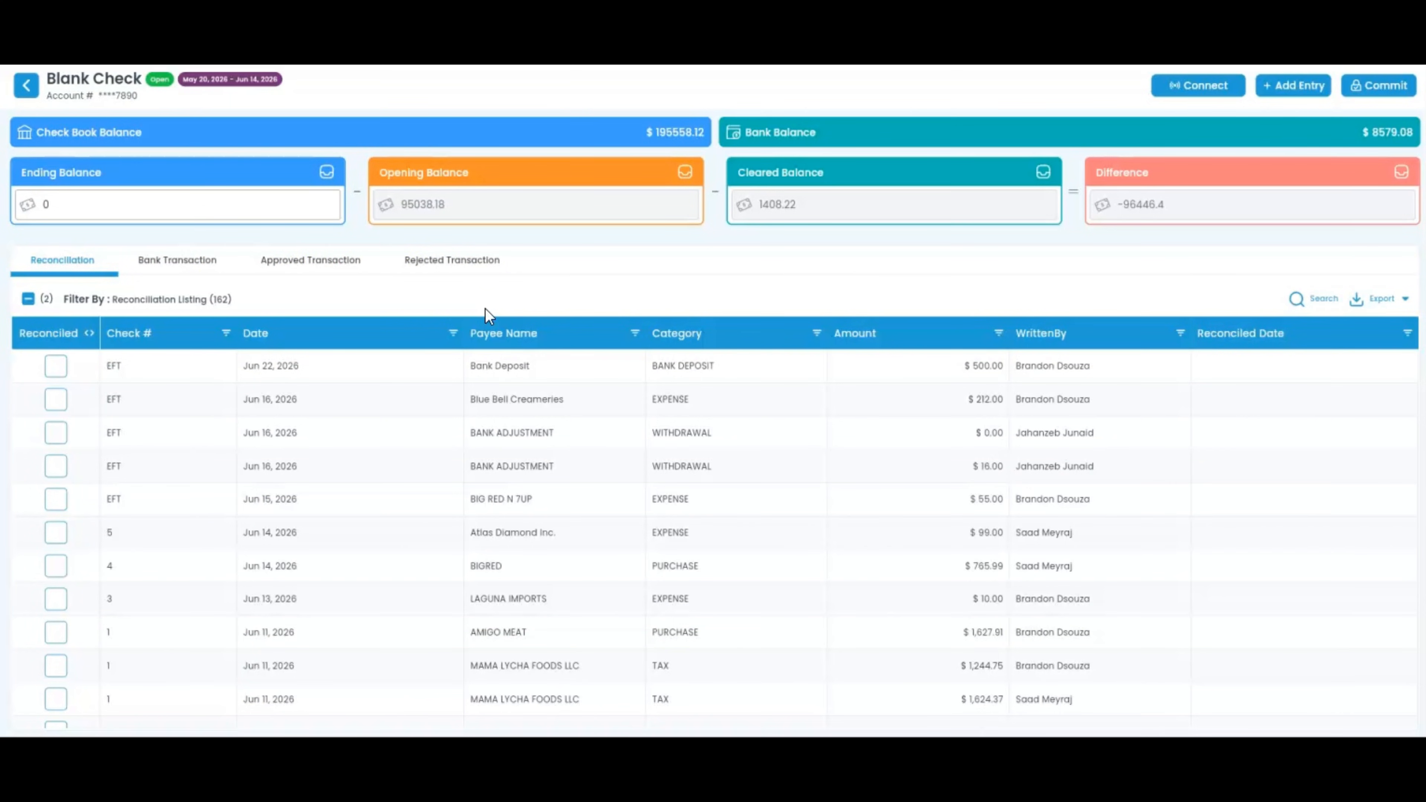
{"action": "scroll", "coordinate": [487, 474], "scroll_direction": "down", "scroll_amount": 6}
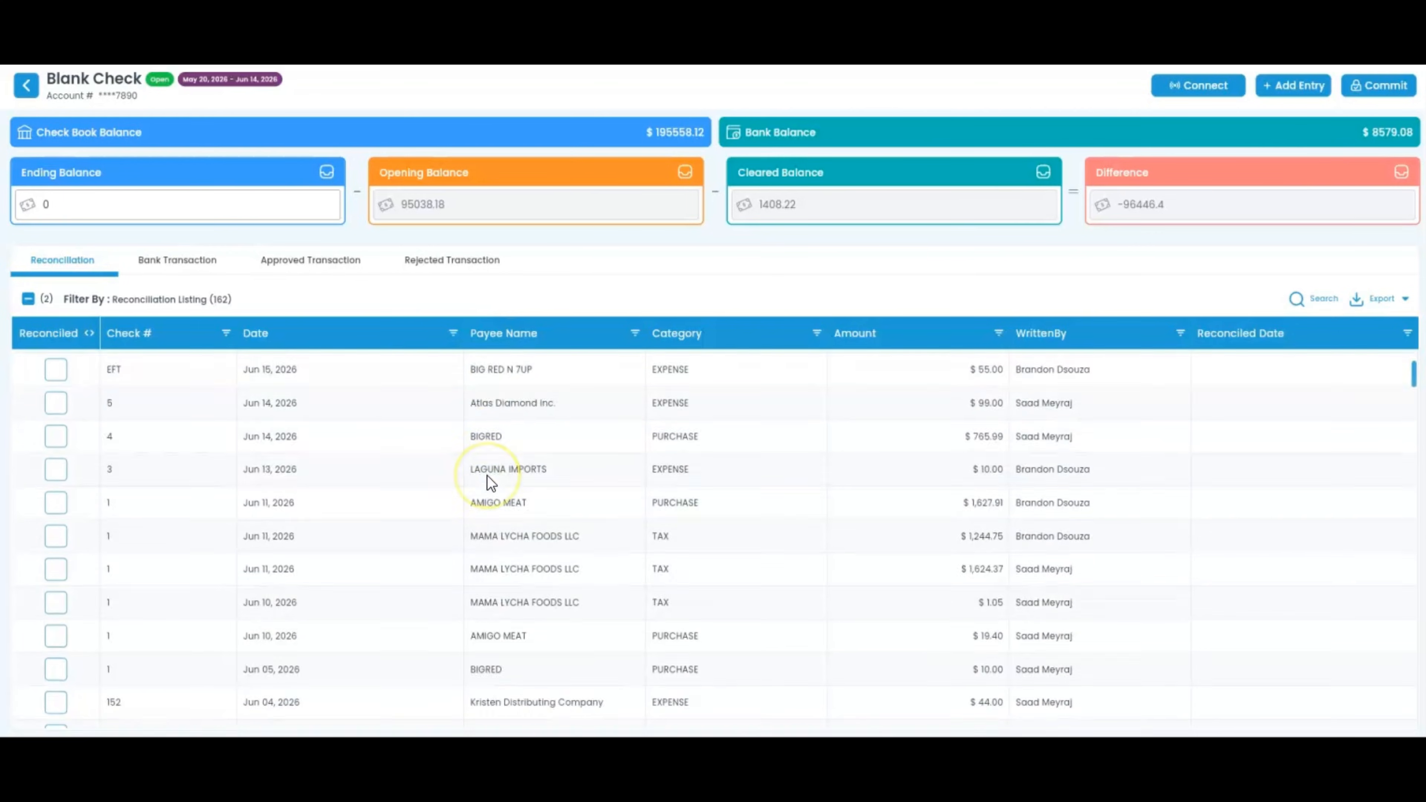
{"action": "scroll", "coordinate": [487, 475], "scroll_direction": "up", "scroll_amount": 6}
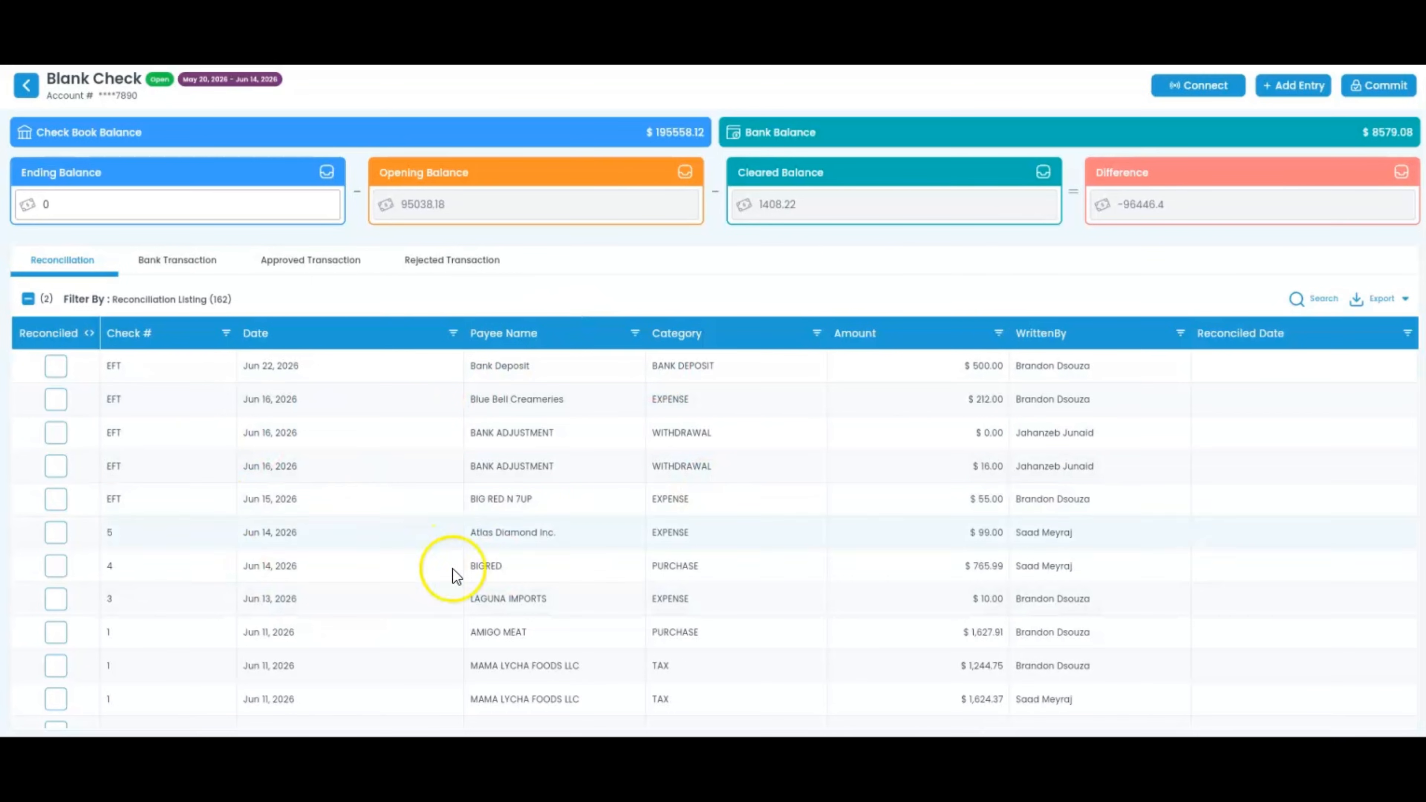
{"action": "left_click", "coordinate": [56, 365]}
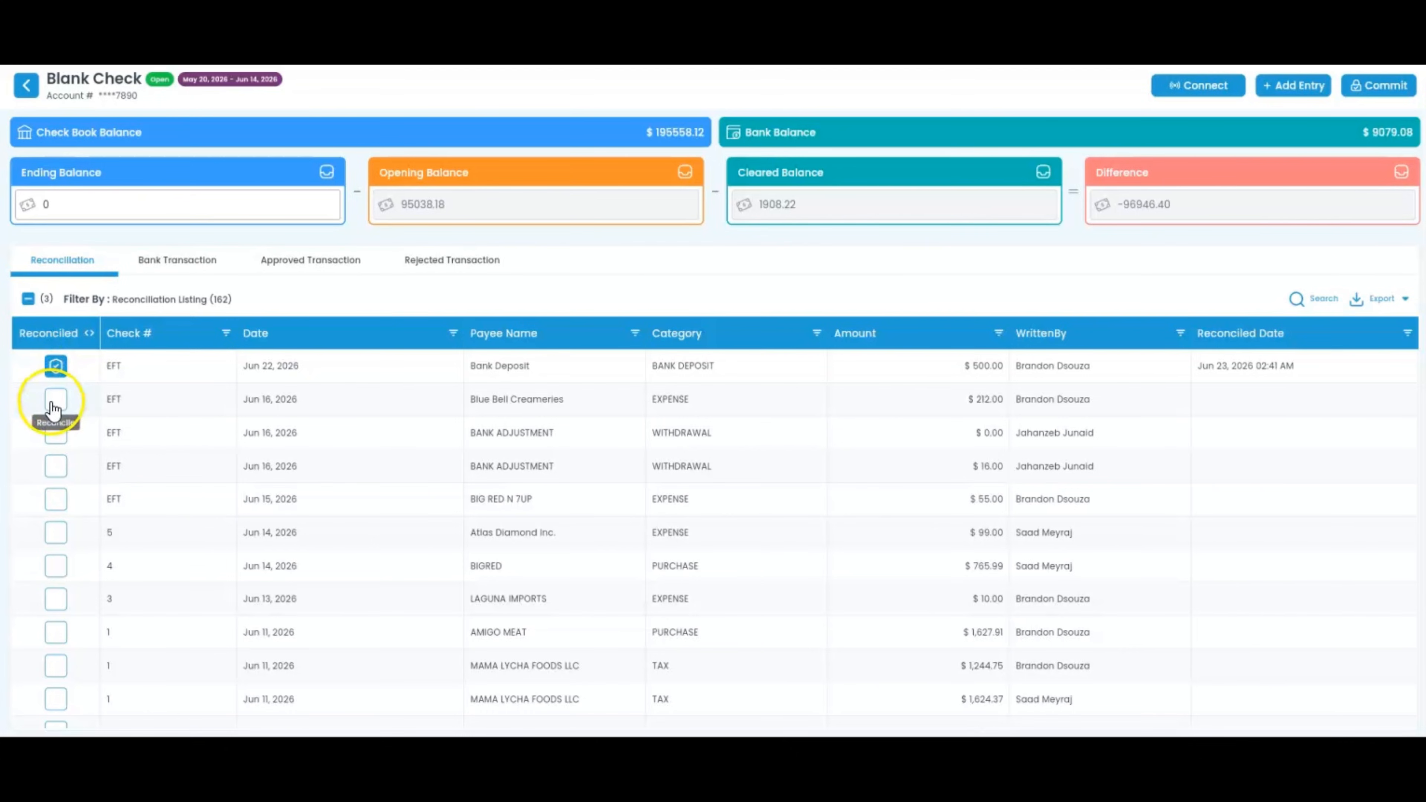
{"action": "left_click", "coordinate": [55, 400]}
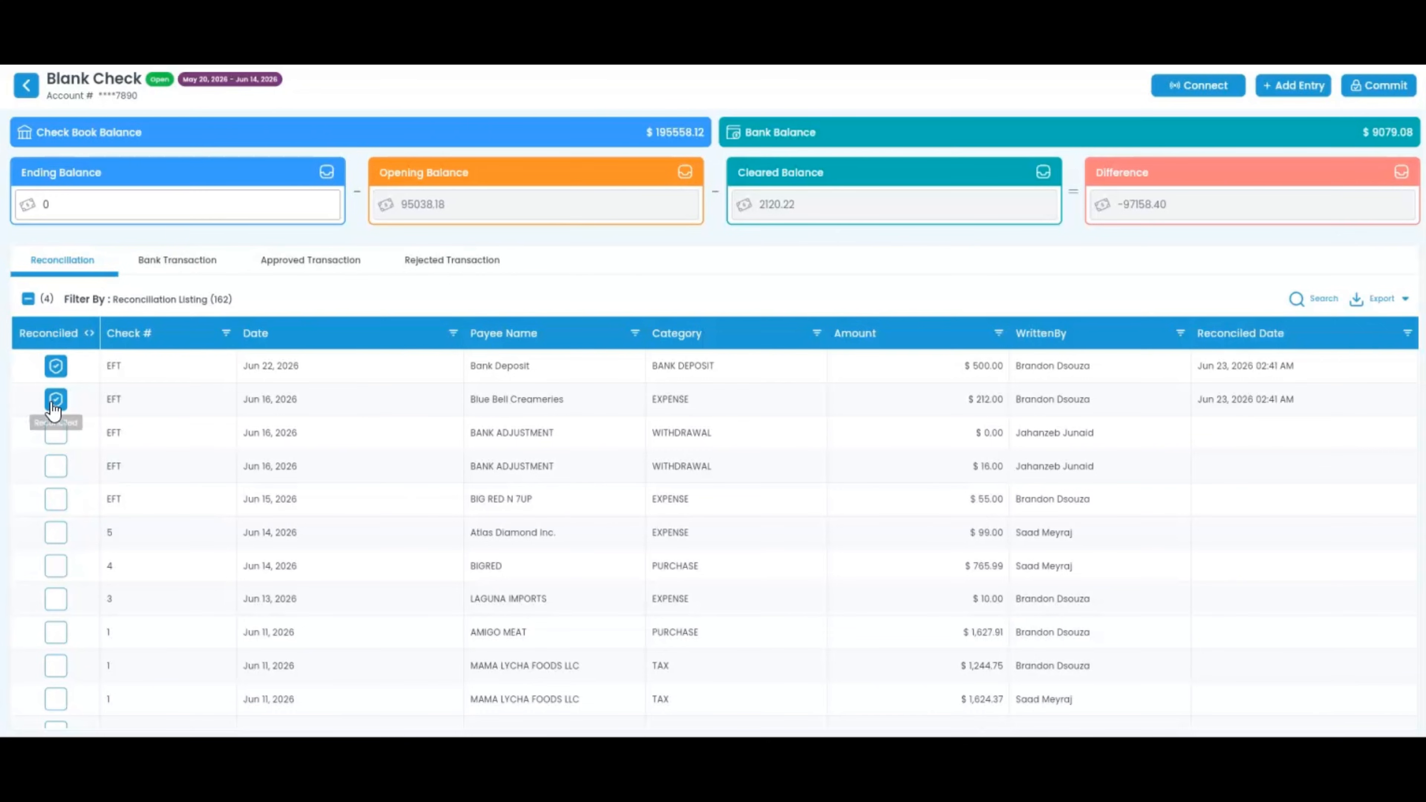
Look through the bank, approved and rejected transactions of the Blank Check reconciliation, and return to its reconciliation listing.
{"action": "left_click", "coordinate": [187, 262]}
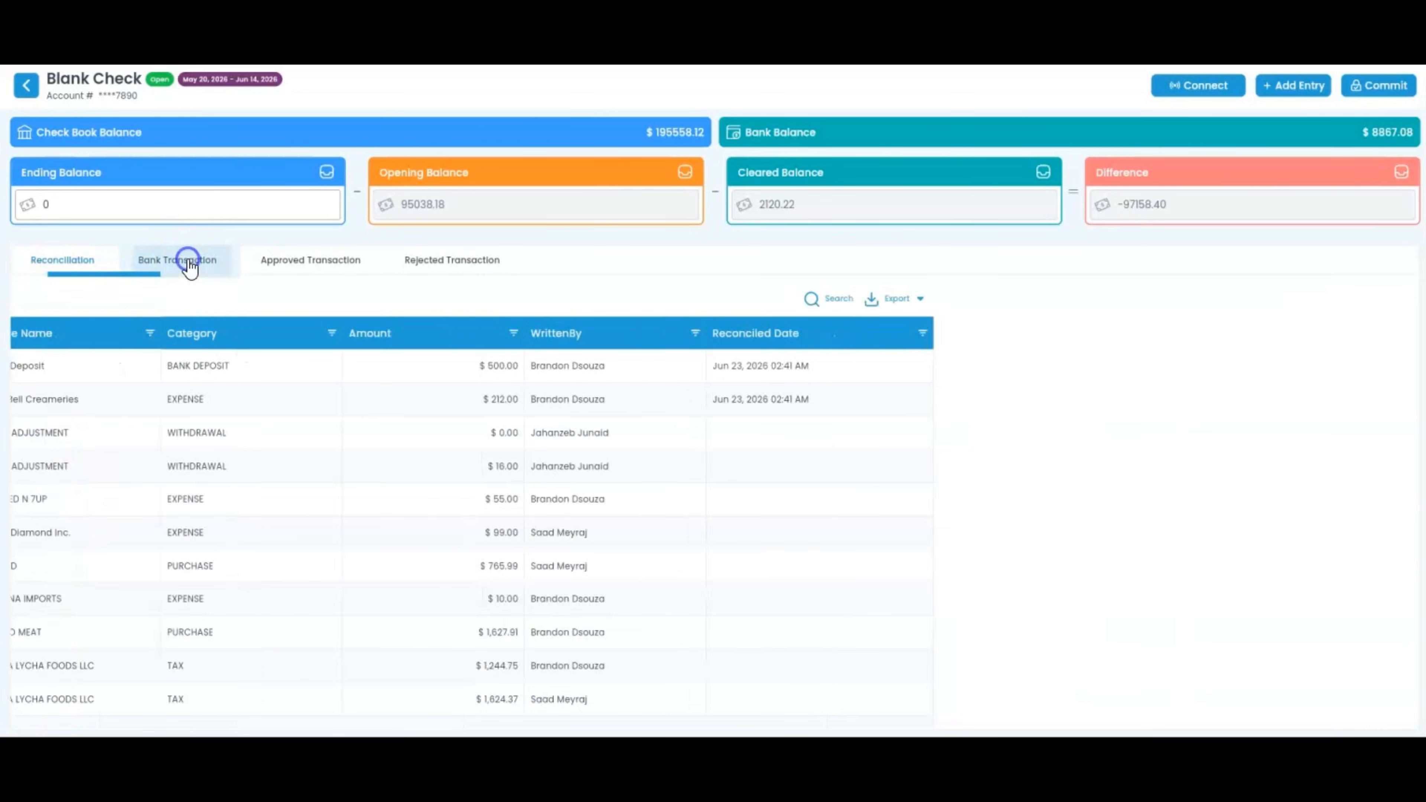
{"action": "left_click", "coordinate": [321, 267]}
{"action": "left_click", "coordinate": [421, 268]}
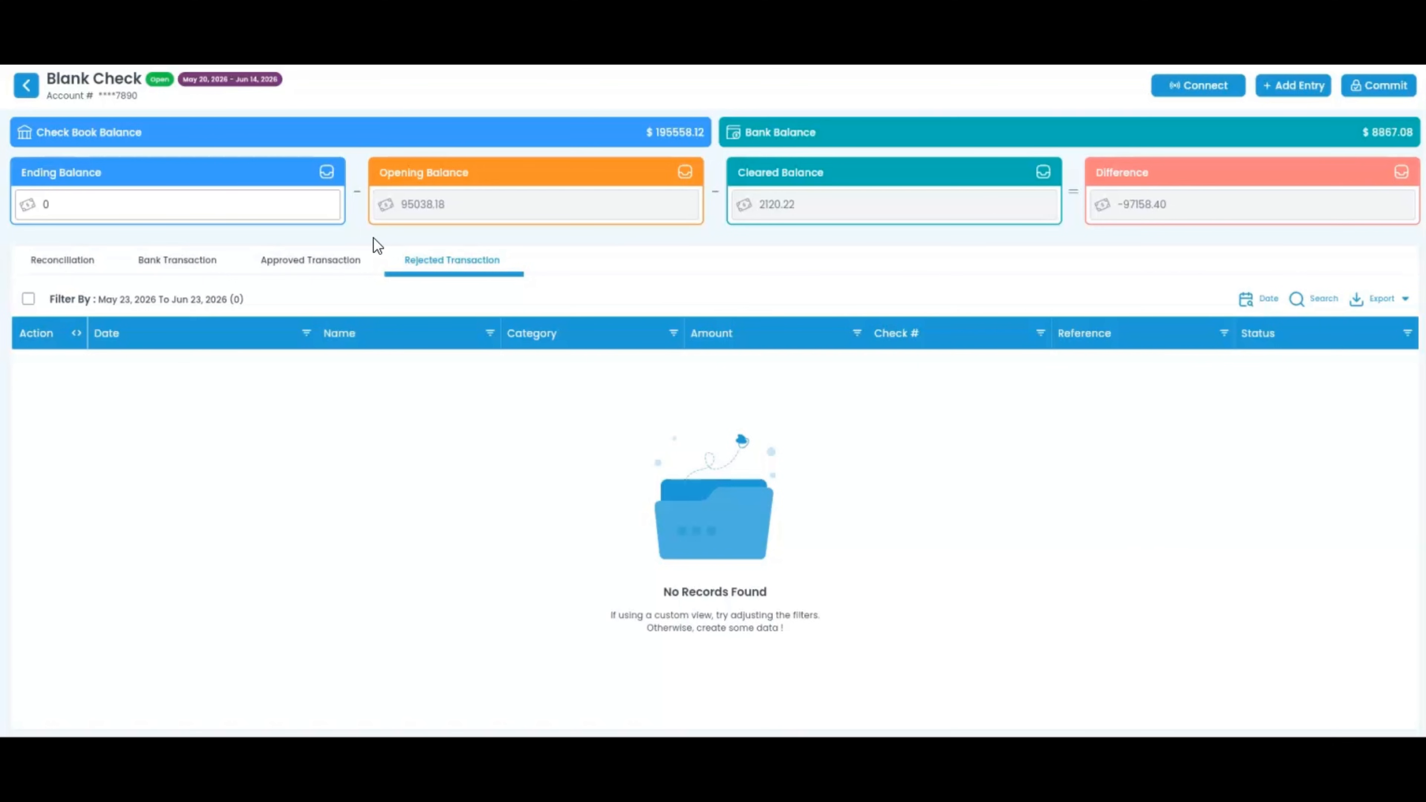
{"action": "left_click", "coordinate": [71, 265]}
{"action": "left_click", "coordinate": [1191, 92]}
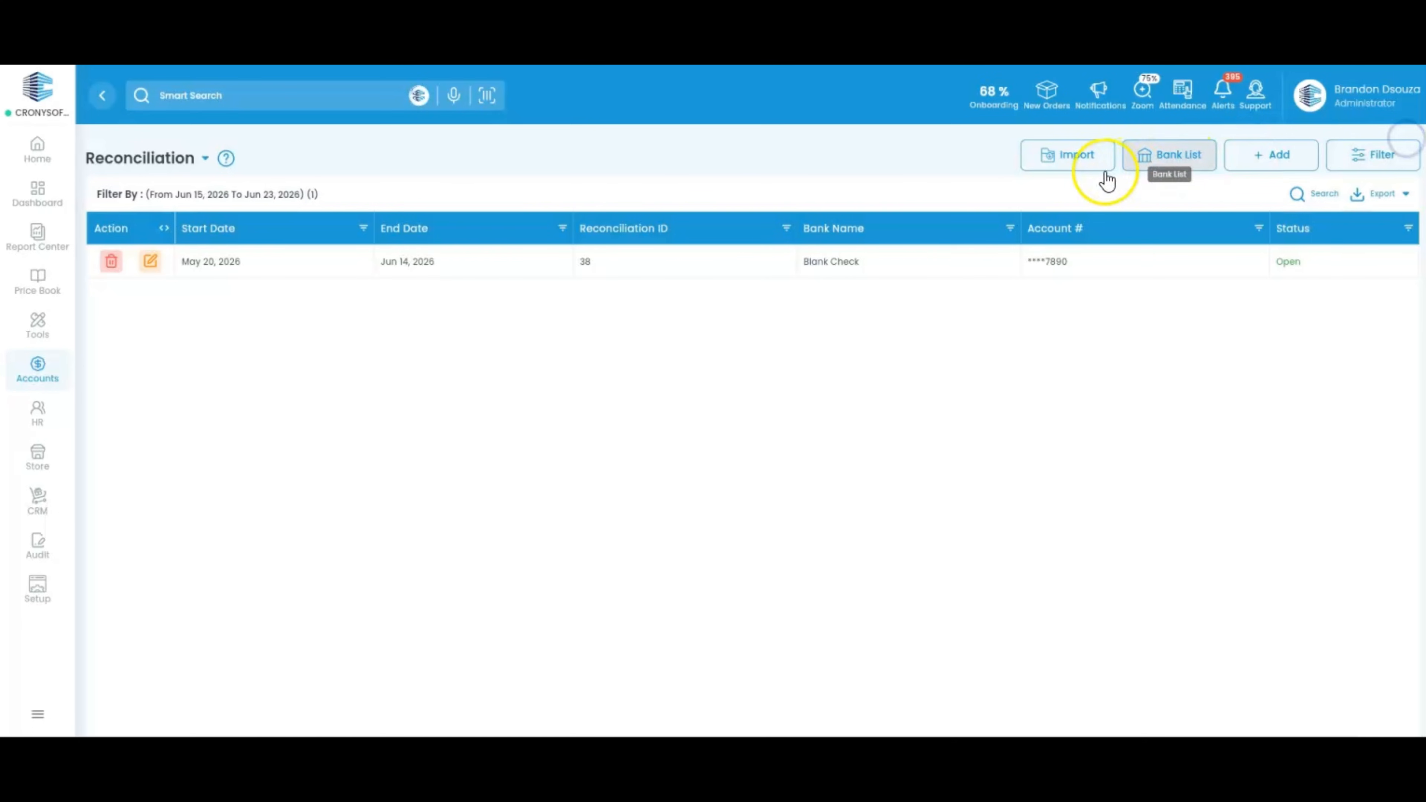
View the bank list from the Reconciliation overview and close it.
{"action": "left_click", "coordinate": [1088, 164]}
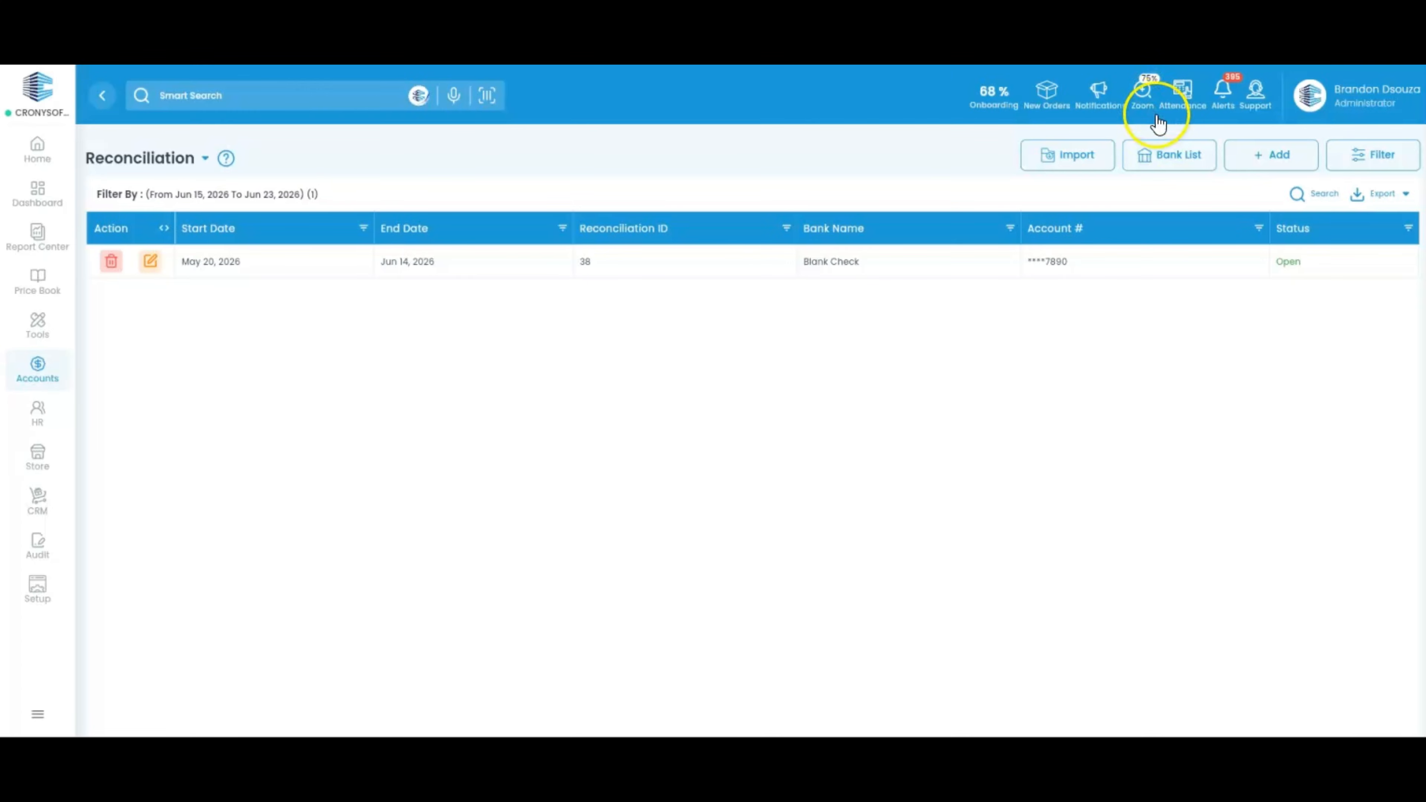
{"action": "left_click", "coordinate": [1167, 160]}
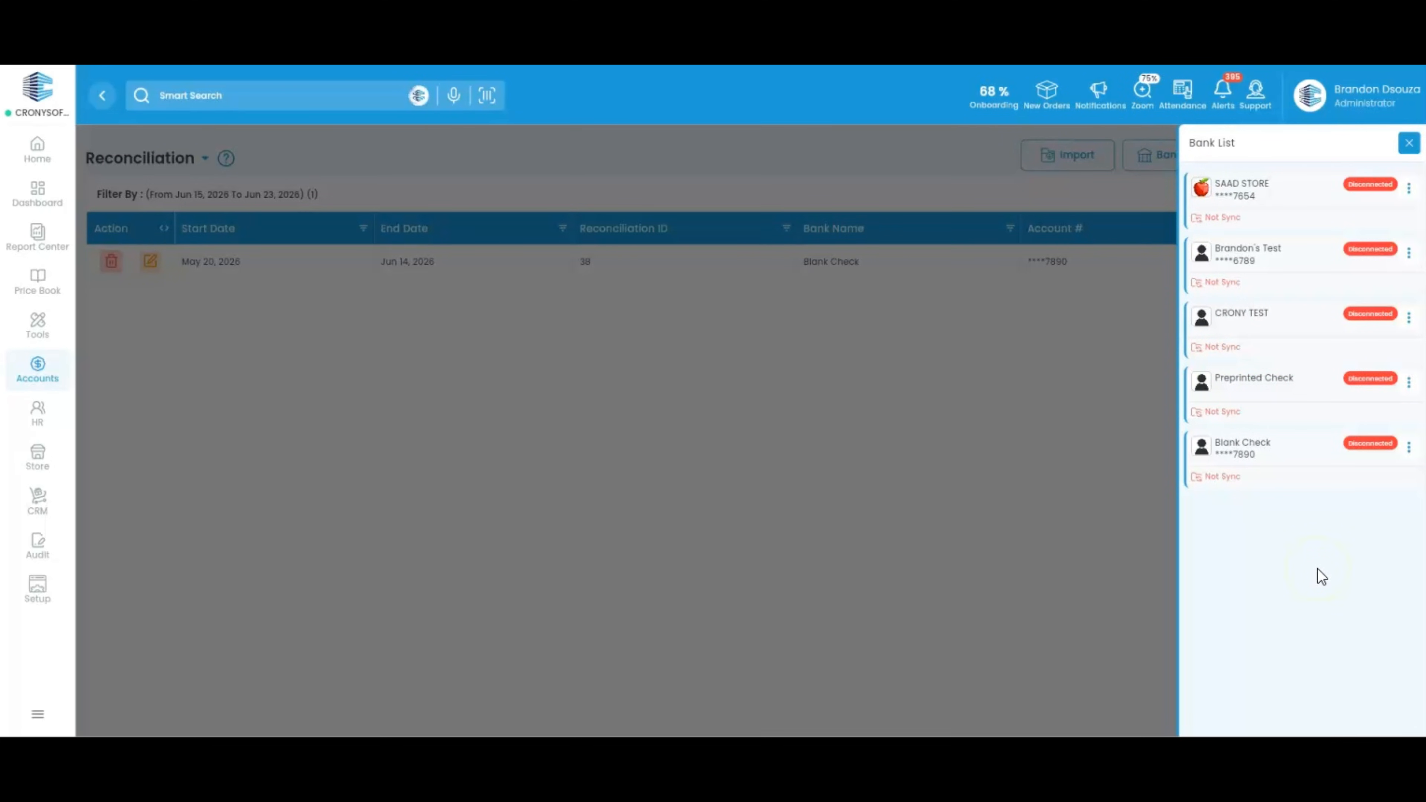
{"action": "left_click", "coordinate": [1406, 143]}
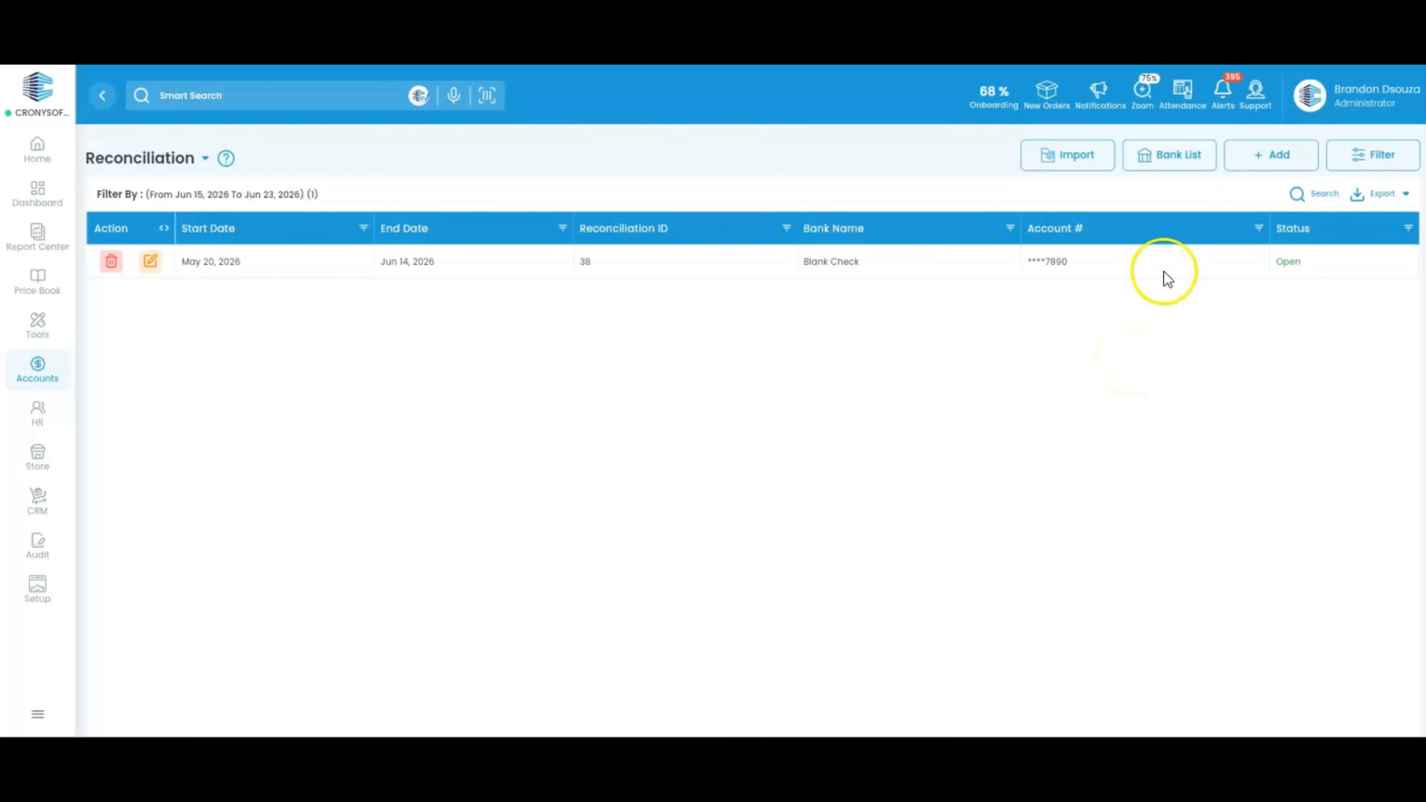
Start a new reconciliation and set its end date to Jun 30, 2026.
{"action": "left_click", "coordinate": [1270, 153]}
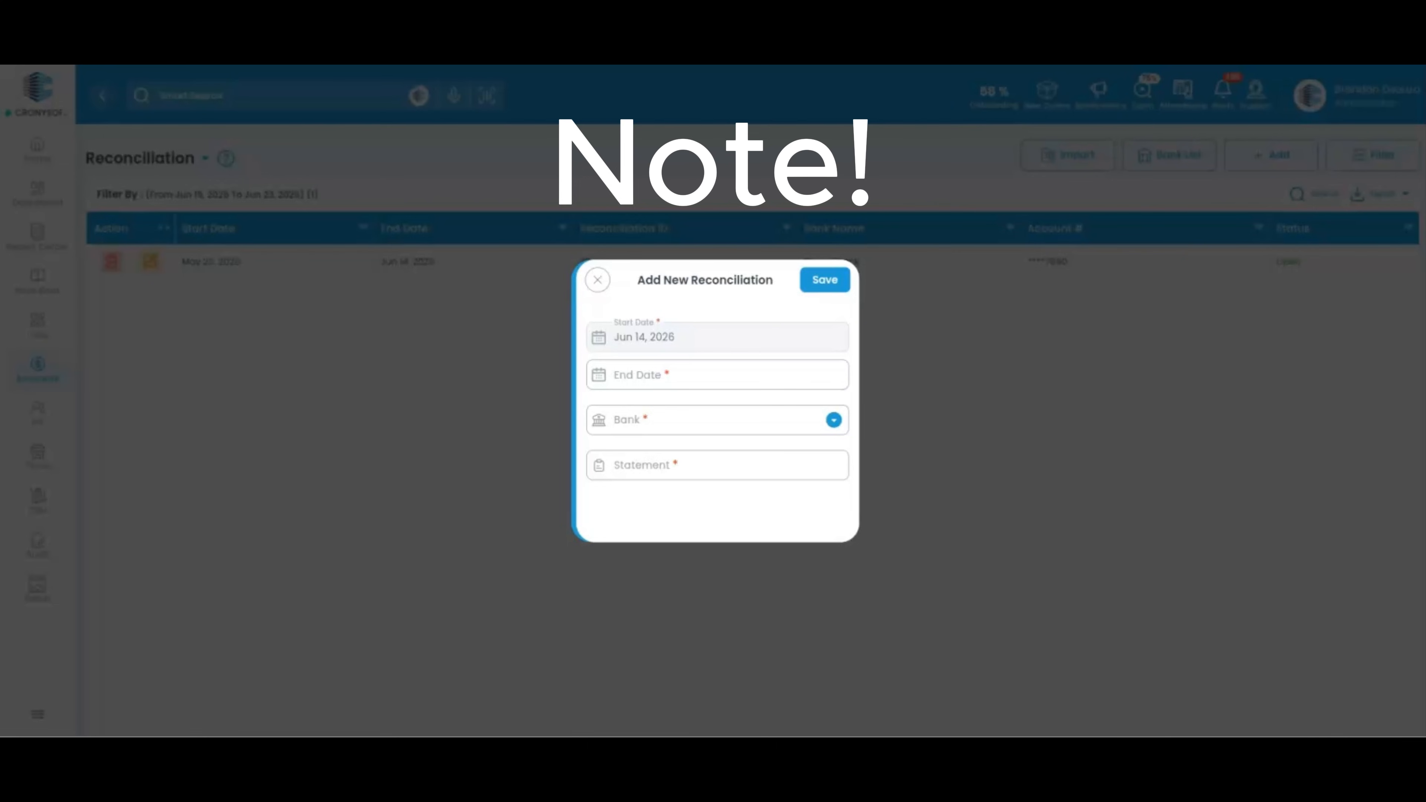
{"action": "left_click", "coordinate": [786, 376]}
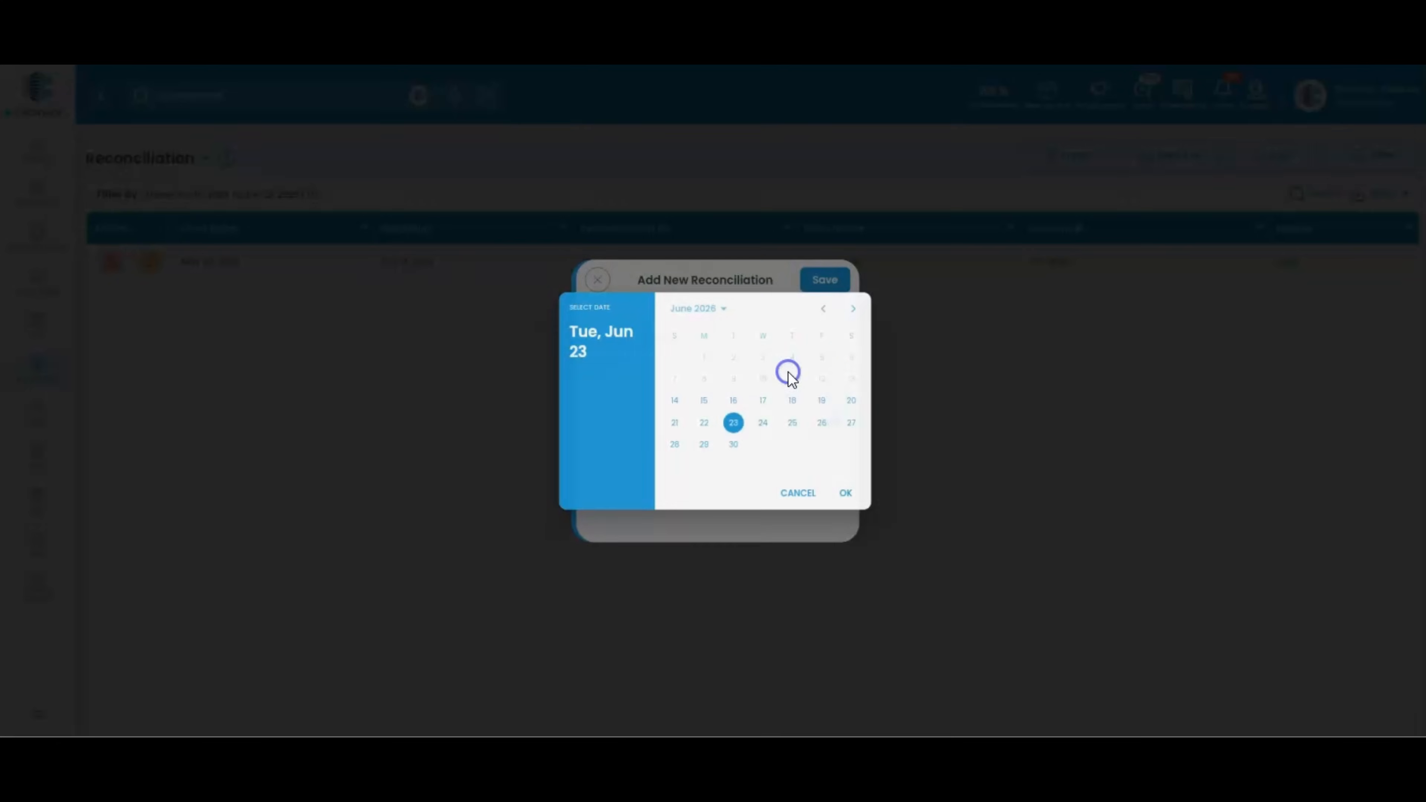
{"action": "left_click", "coordinate": [733, 445]}
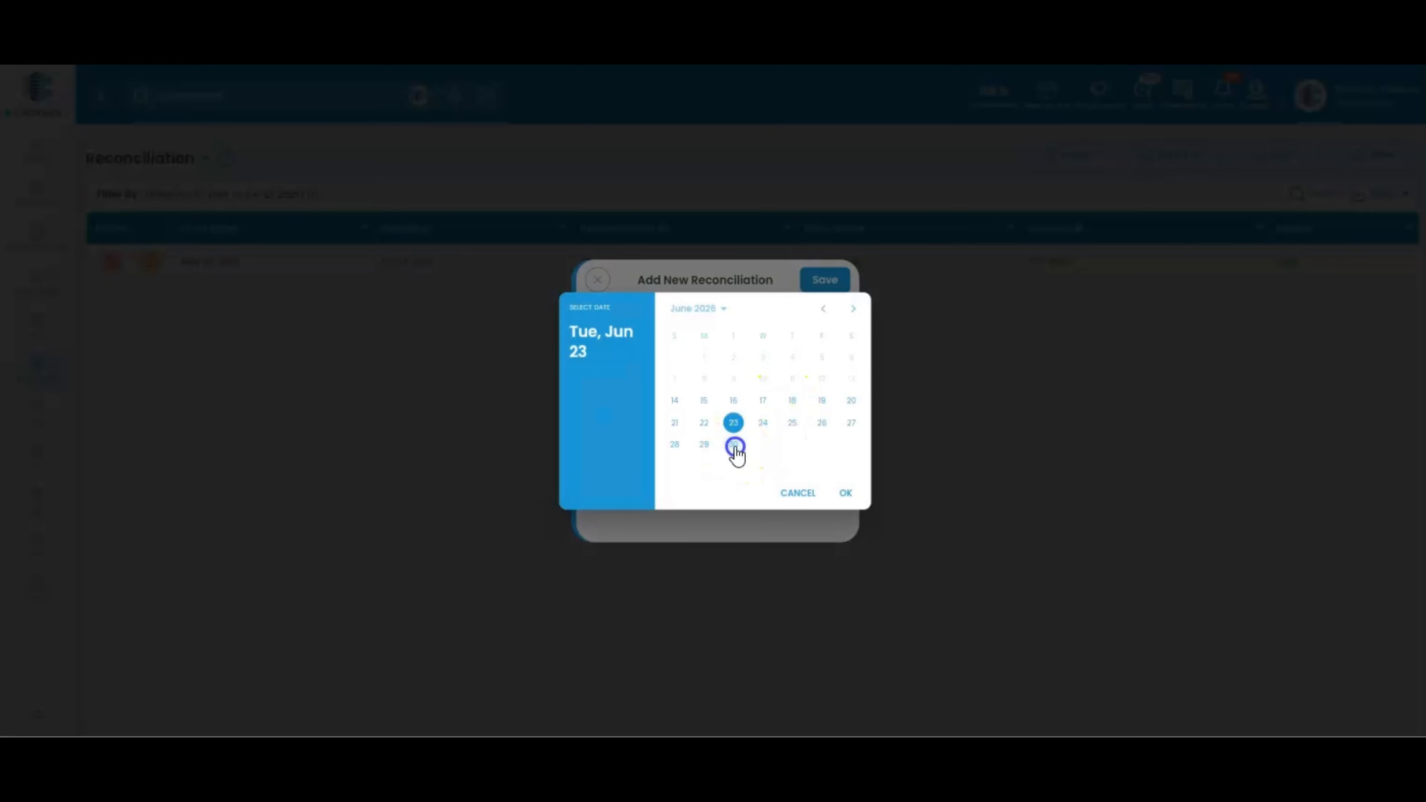
{"action": "left_click", "coordinate": [845, 494]}
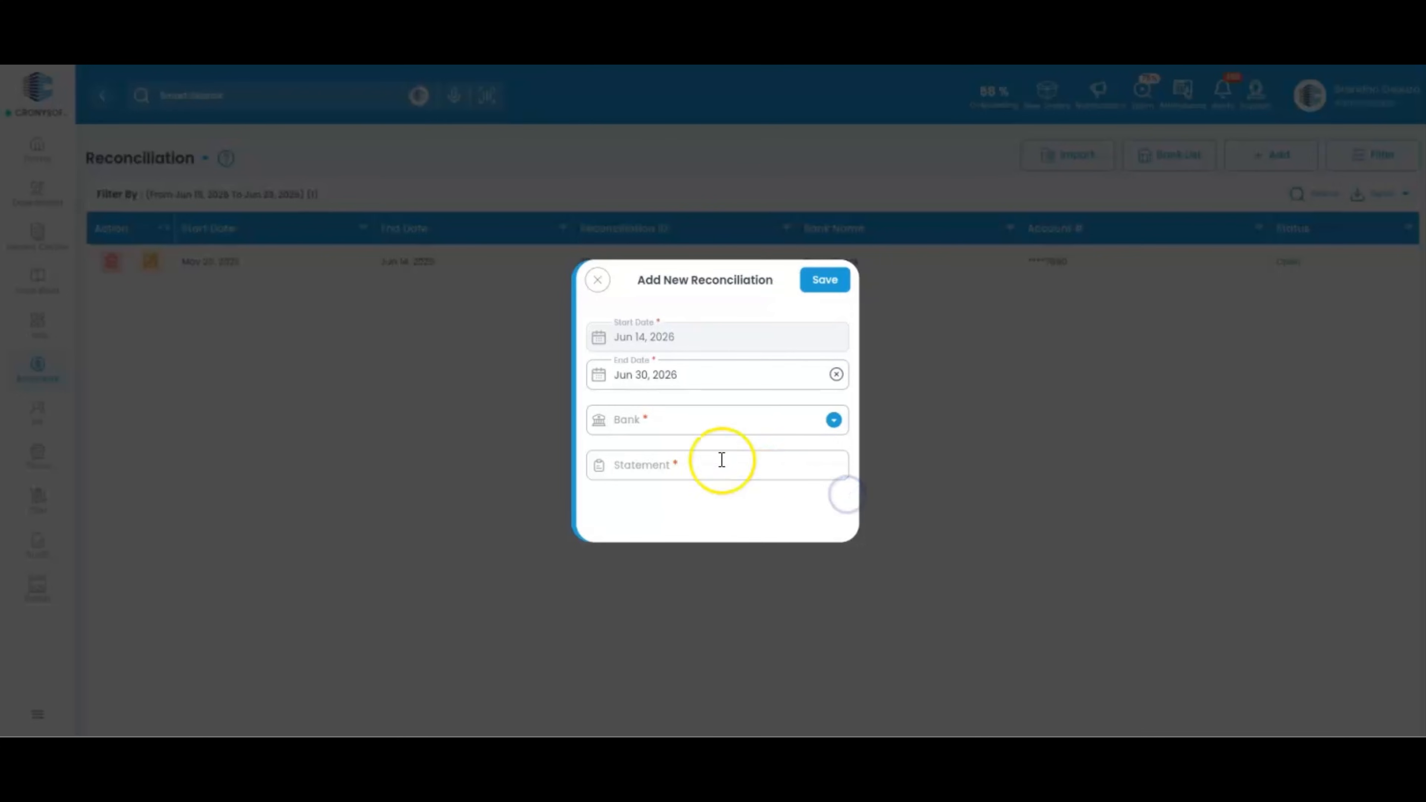
Choose Blank Check as the bank, enter "Test" as the statement, try to save the new reconciliation and close the form.
{"action": "left_click", "coordinate": [677, 421]}
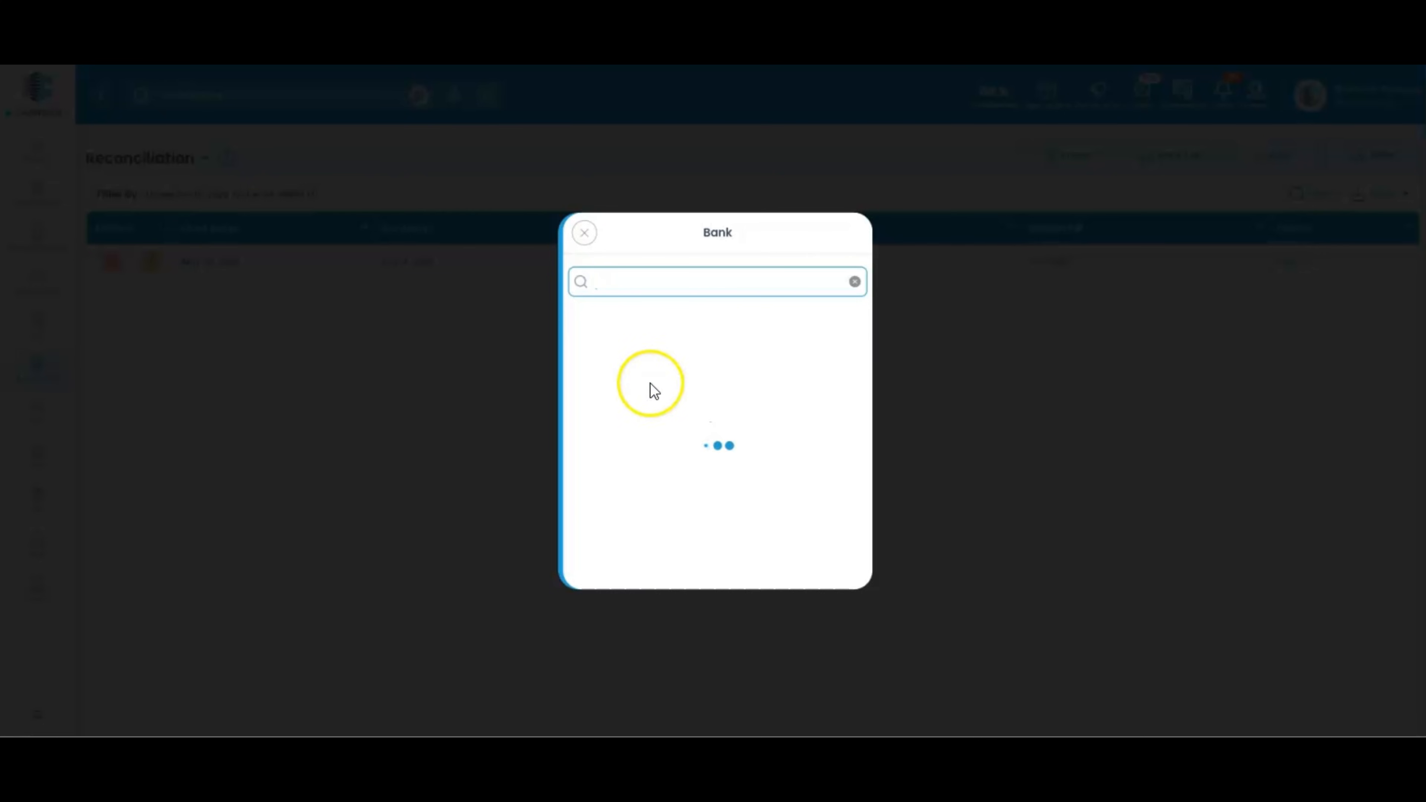
{"action": "left_click", "coordinate": [647, 422]}
{"action": "left_click", "coordinate": [664, 465]}
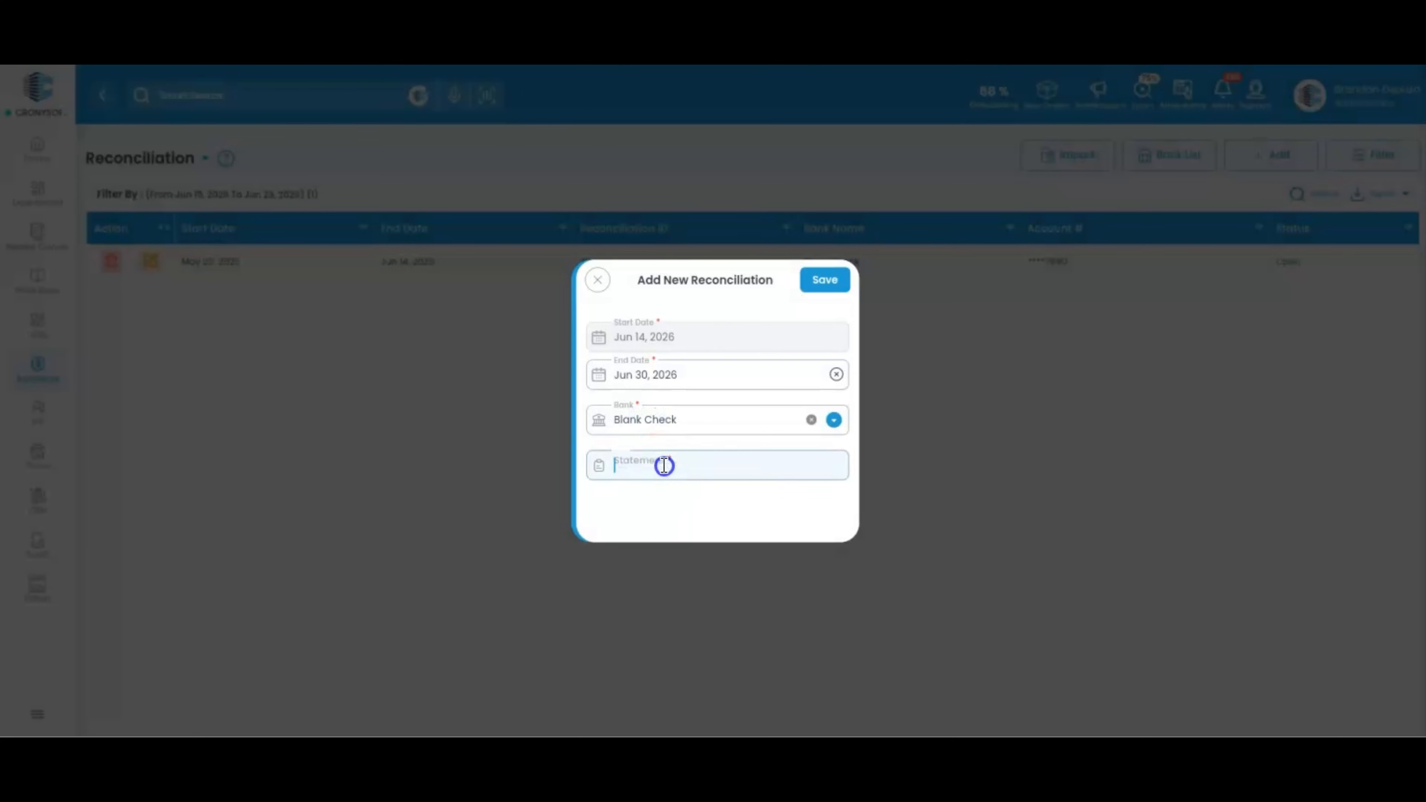
{"action": "type", "text": "Test"}
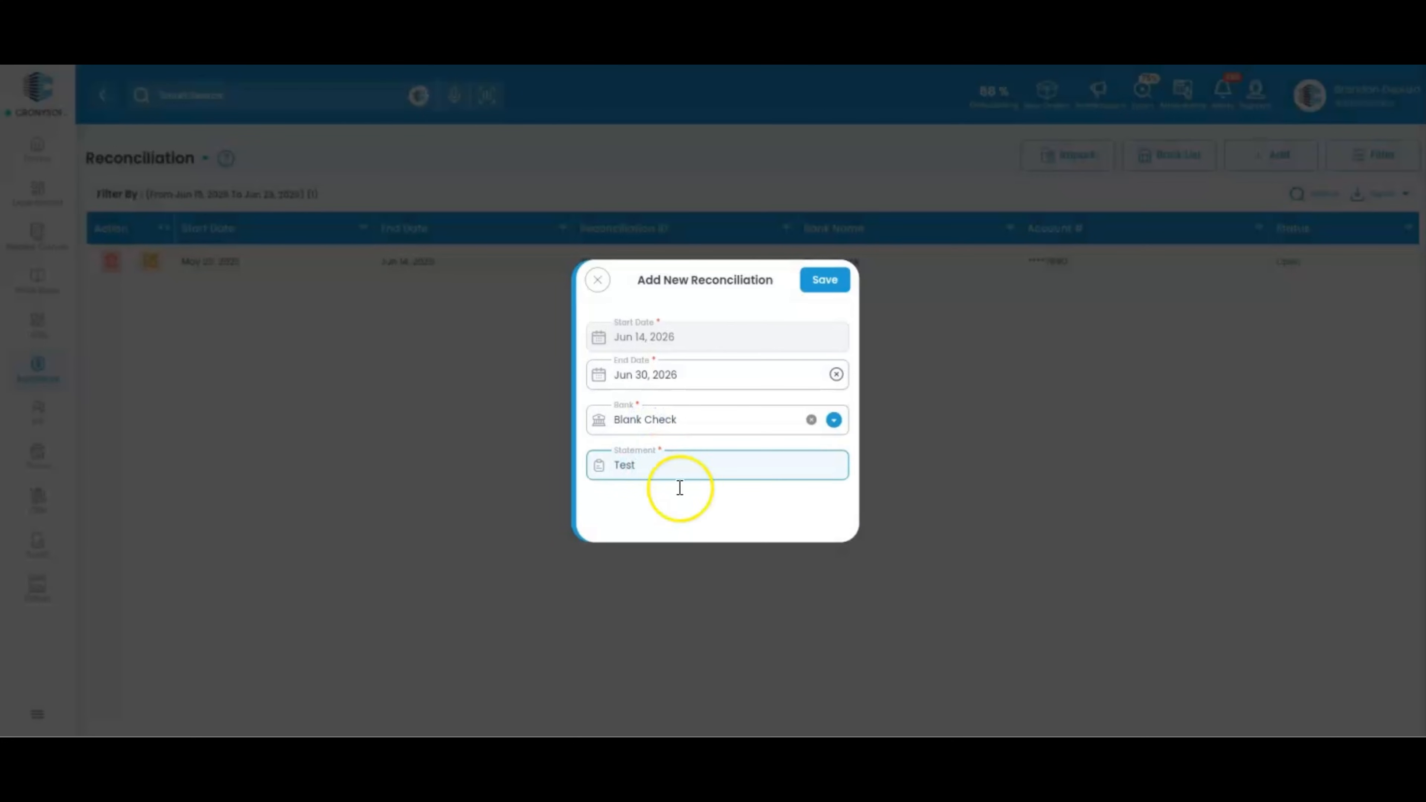
{"action": "left_click", "coordinate": [809, 281]}
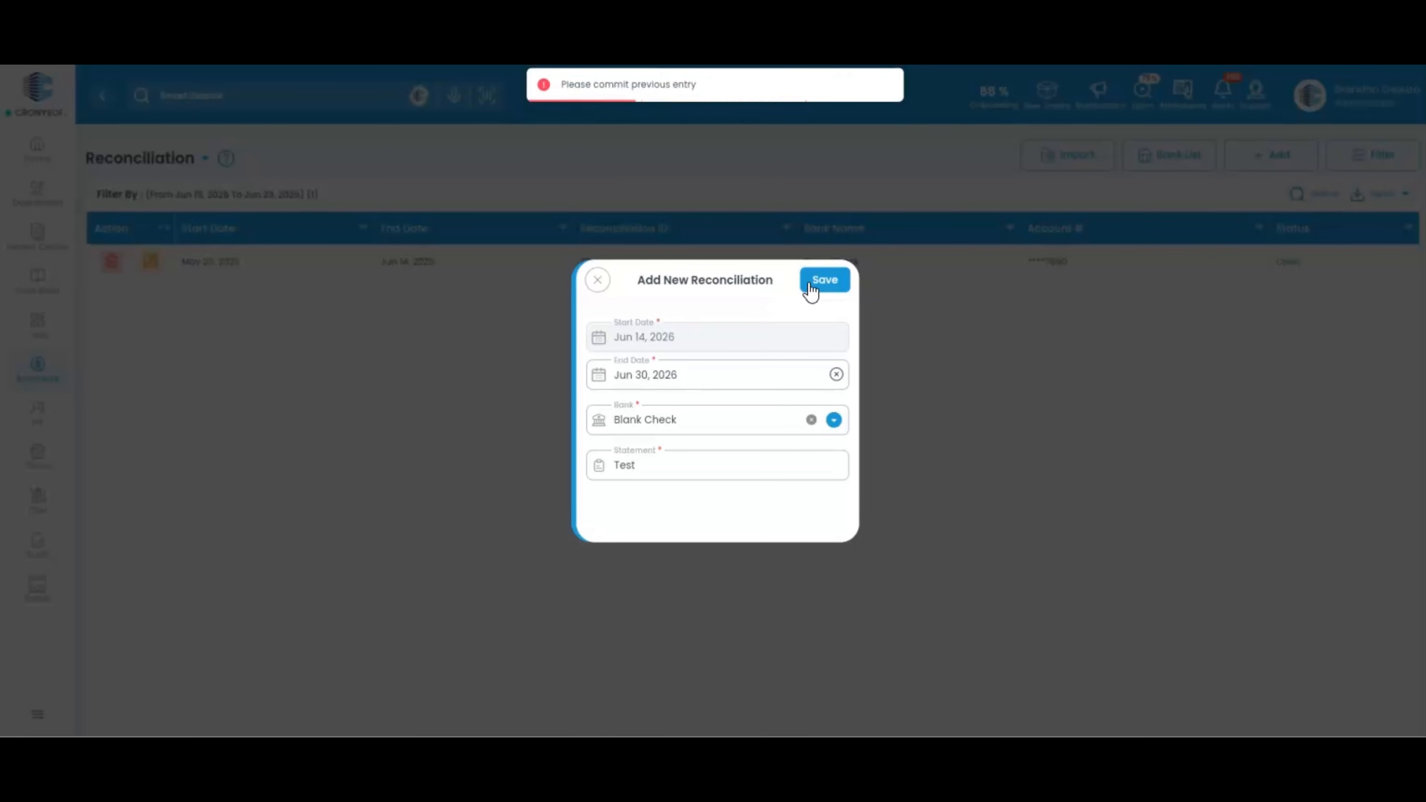
{"action": "left_click", "coordinate": [608, 287]}
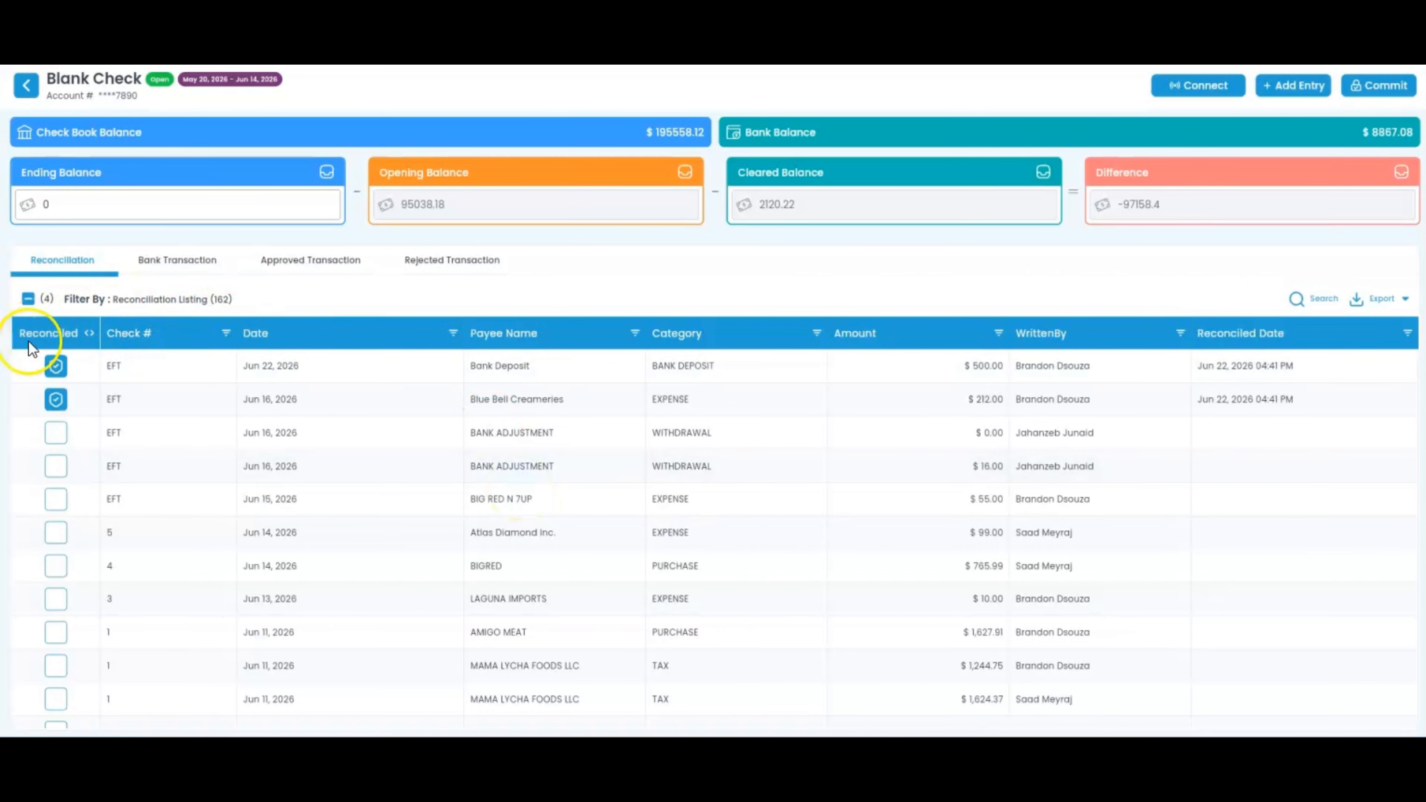
In the Blank Check reconciliation, mark the Jun 16 bank adjustment of $0.00 as reconciled.
{"action": "left_click", "coordinate": [58, 434]}
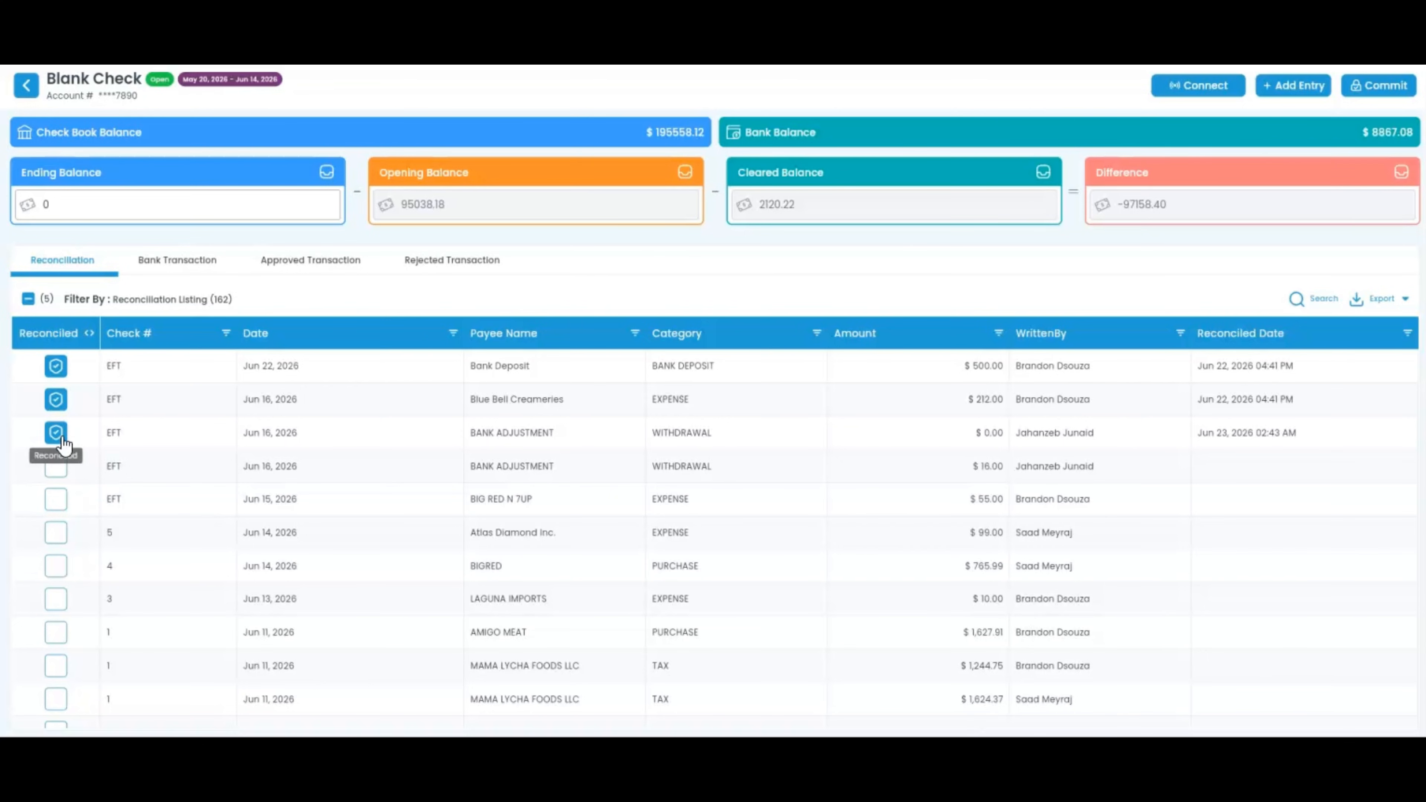
{"action": "left_click", "coordinate": [60, 470]}
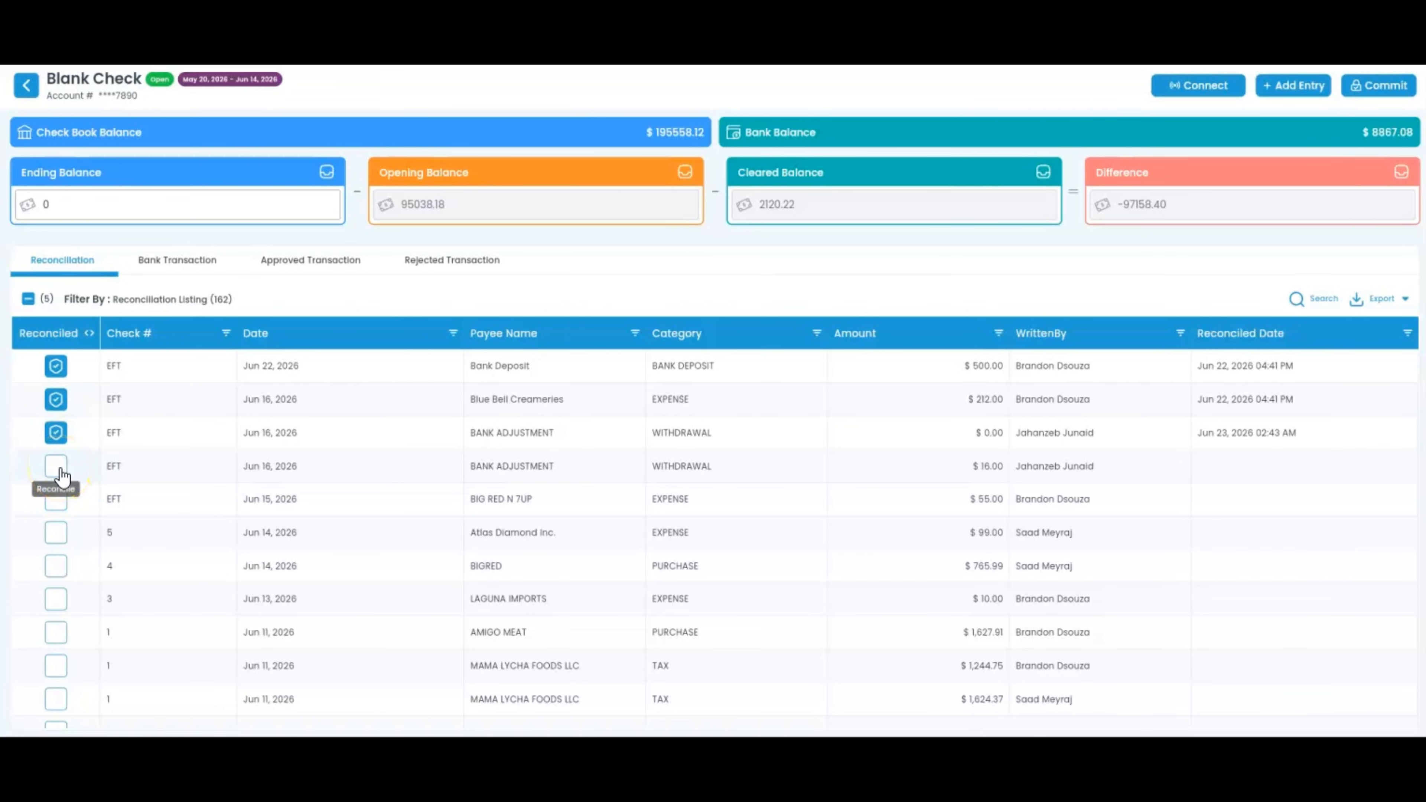
{"action": "left_click", "coordinate": [698, 232]}
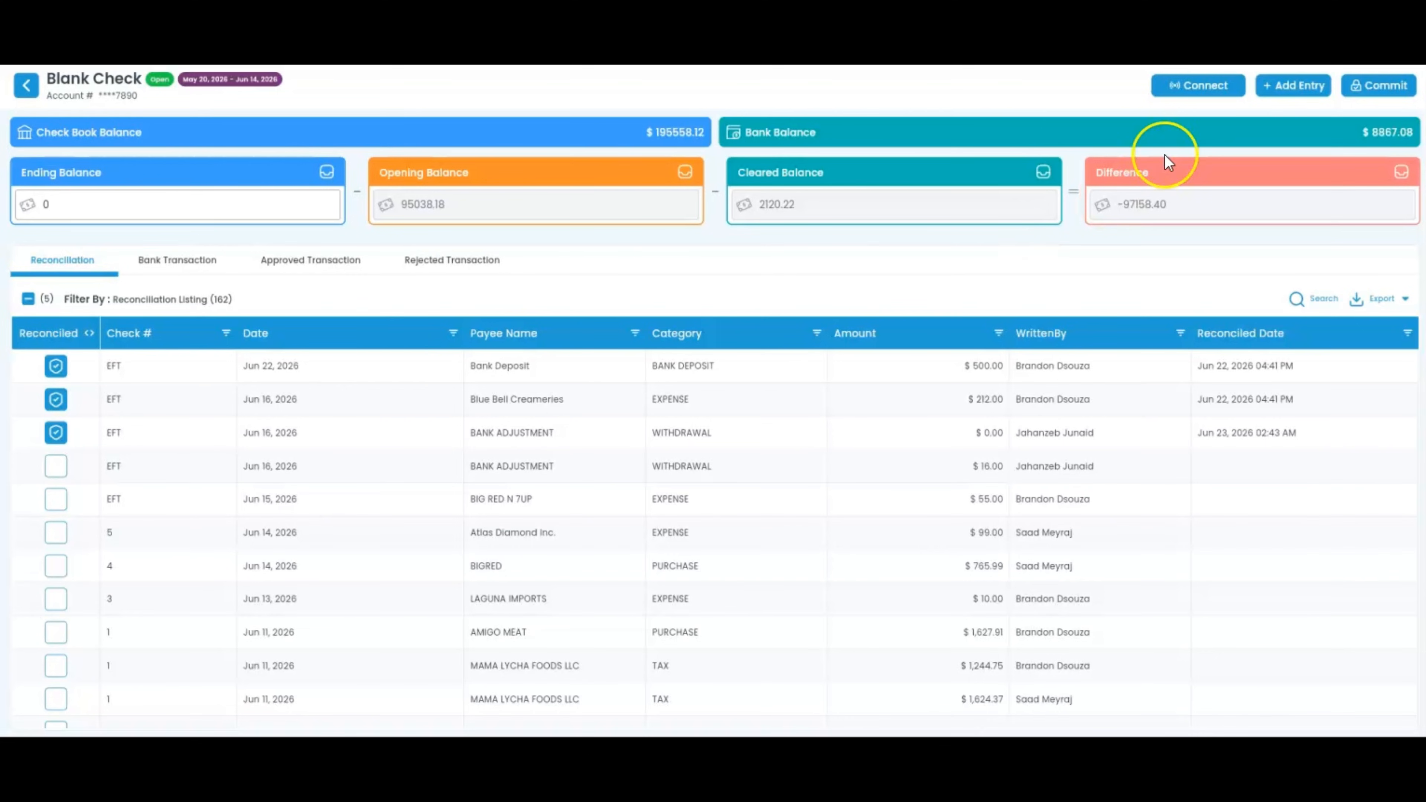
Review the entry types offered for a new reconciliation entry and close the list without adding one.
{"action": "left_click", "coordinate": [1299, 82]}
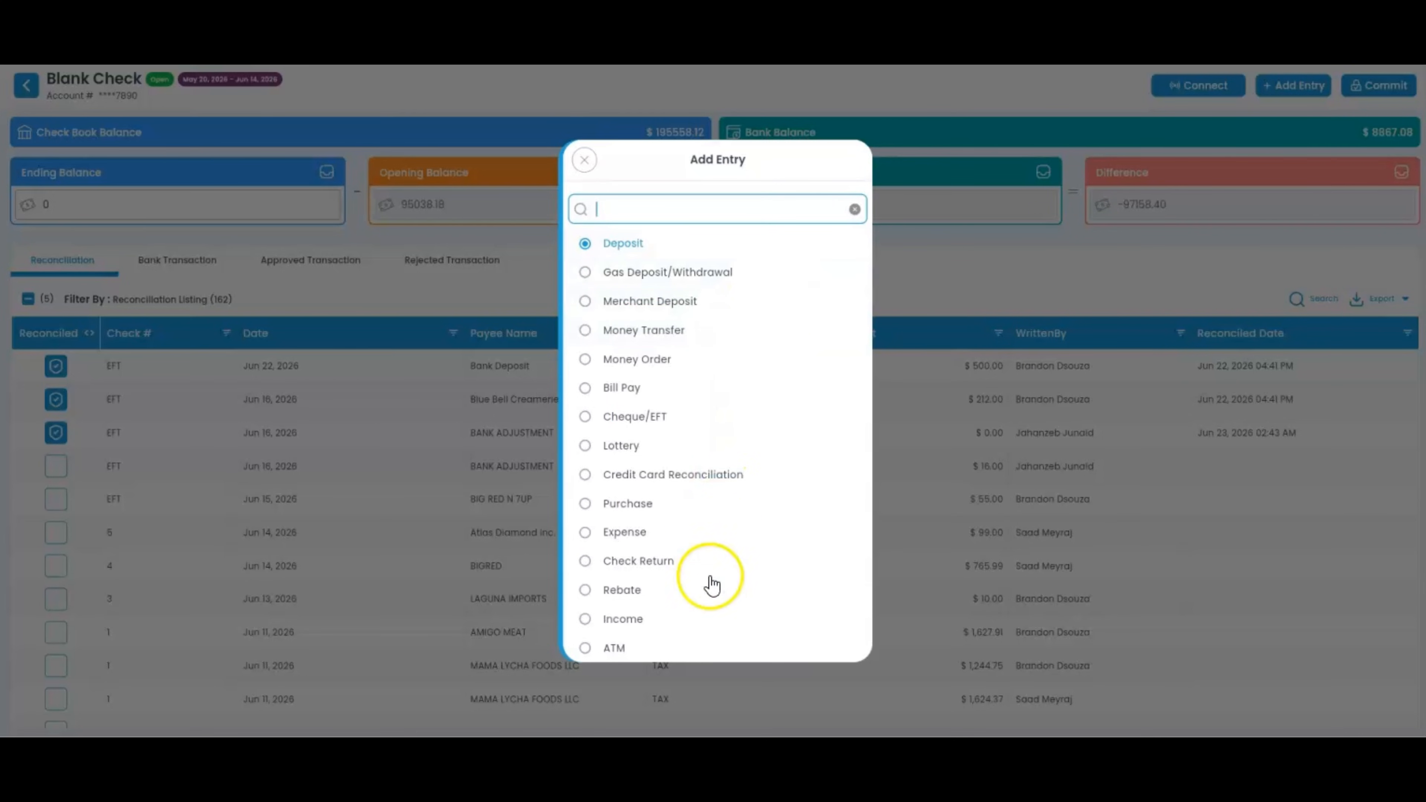
{"action": "left_click", "coordinate": [618, 261]}
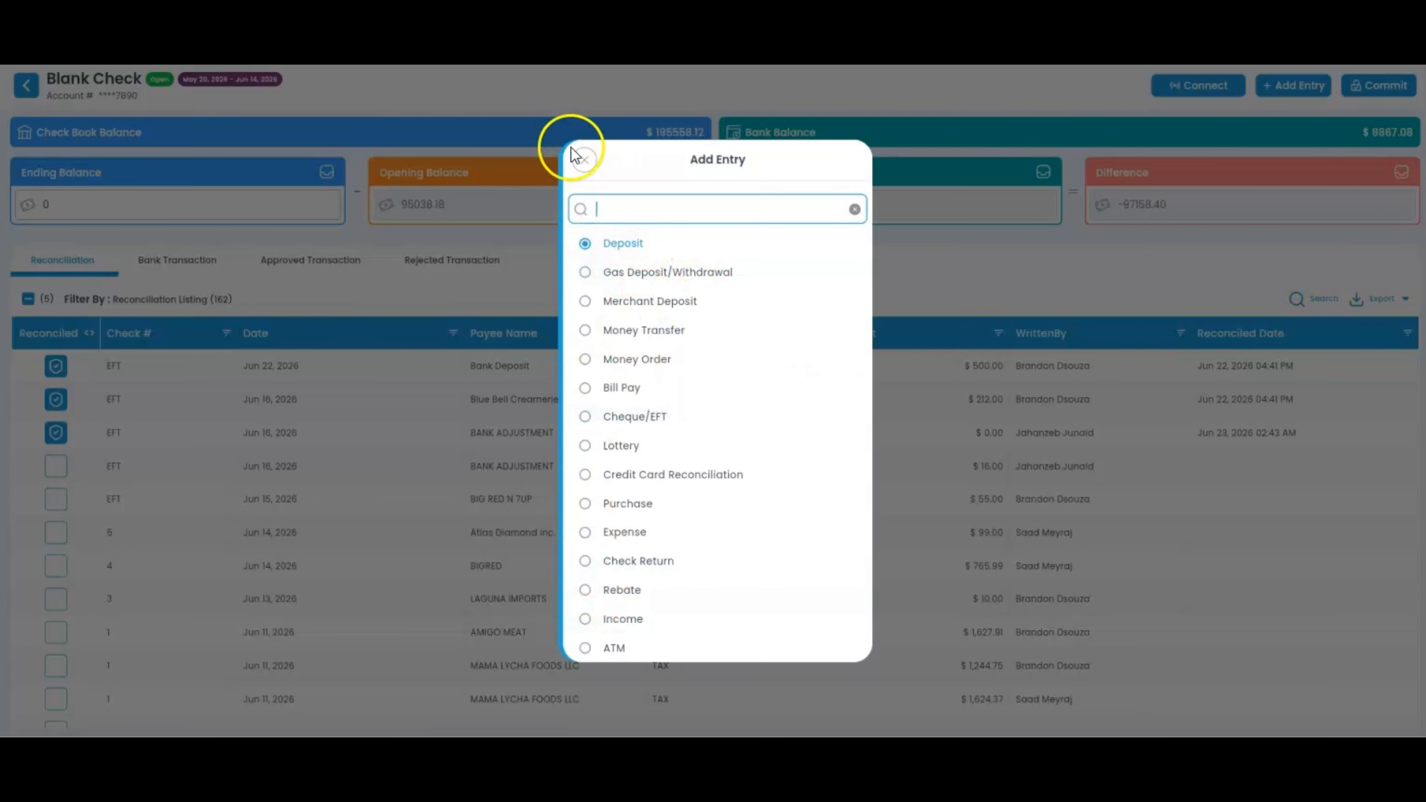
{"action": "left_click", "coordinate": [583, 161]}
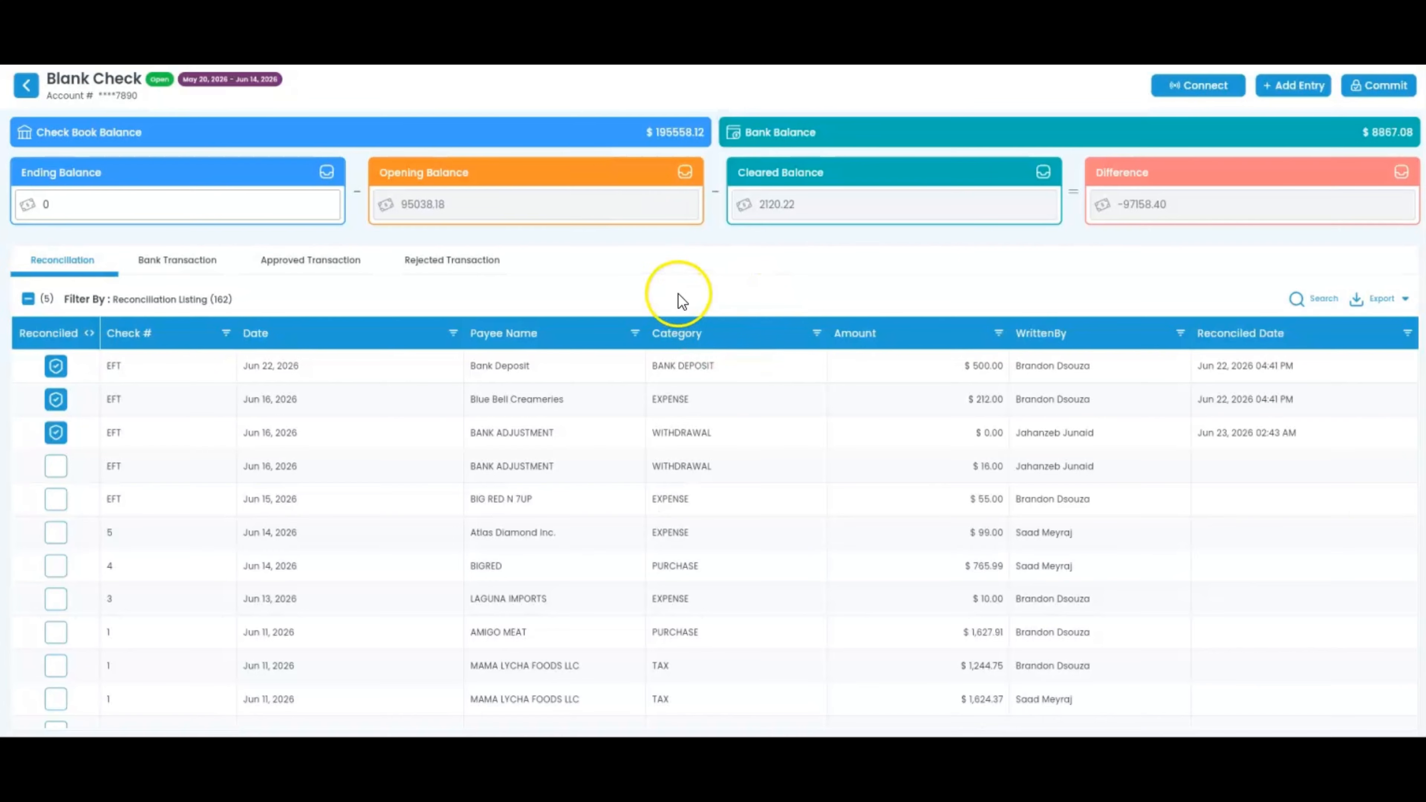
Try to commit the Blank Check reconciliation.
{"action": "left_click", "coordinate": [1395, 86]}
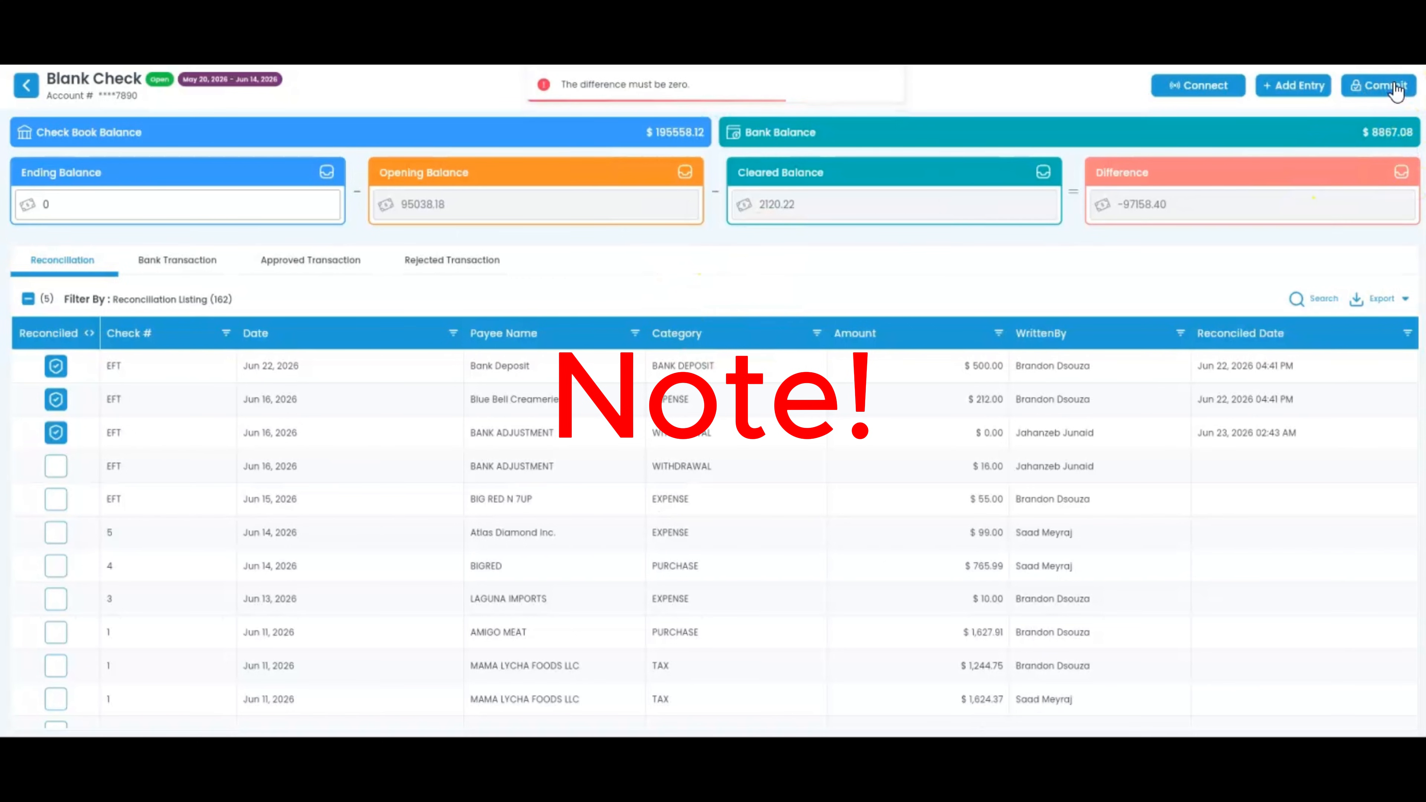